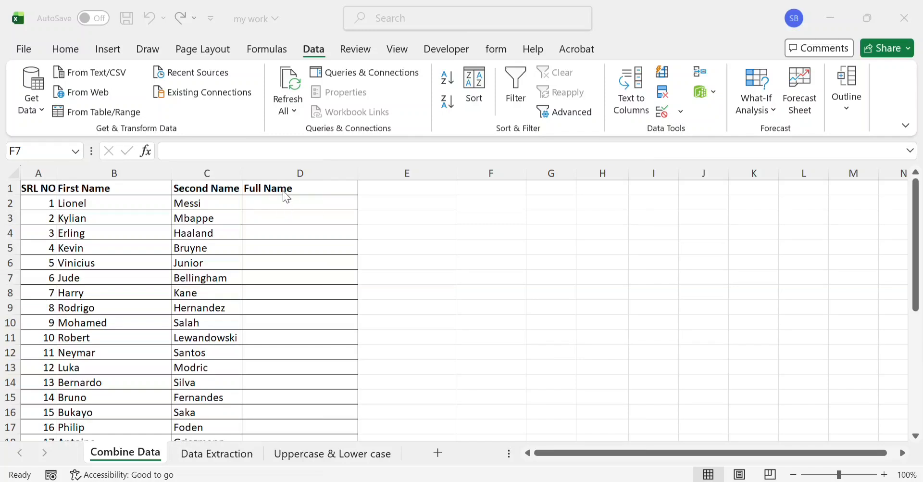
- Look through the name list on the Combine Data sheet down to its last row, including the empty Full Name column
{"action": "left_click", "coordinate": [267, 200]}
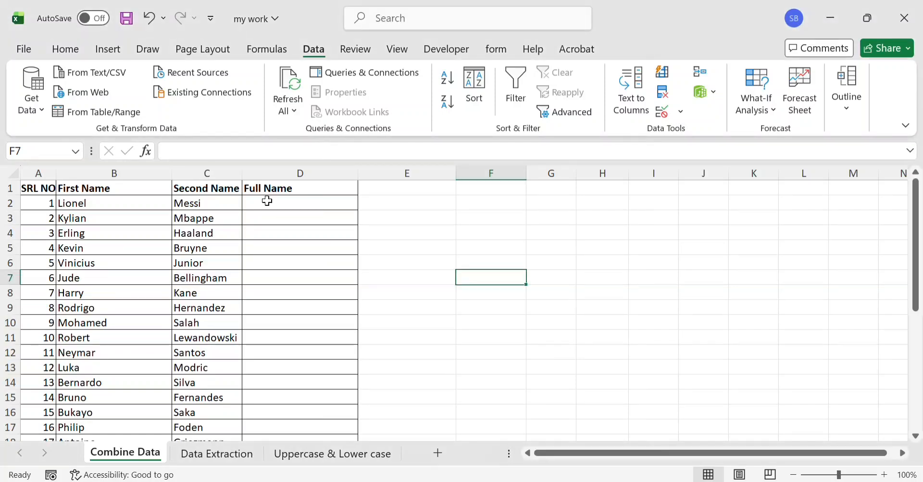
{"action": "left_click", "coordinate": [266, 203]}
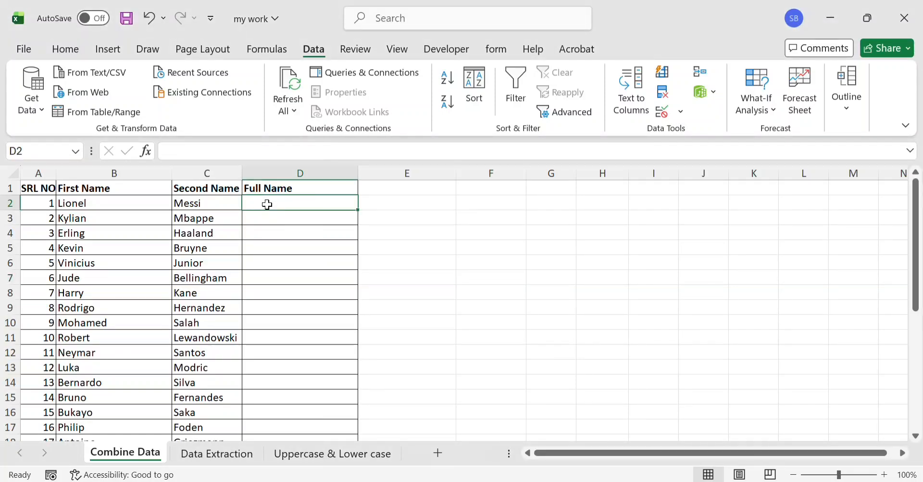
{"action": "scroll", "coordinate": [276, 214], "scroll_direction": "down", "scroll_amount": 1}
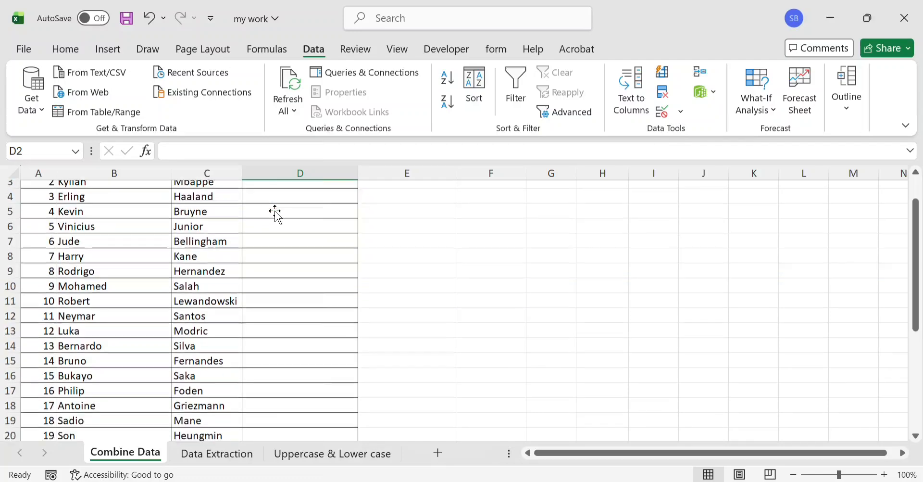
{"action": "scroll", "coordinate": [277, 215], "scroll_direction": "down", "scroll_amount": 5}
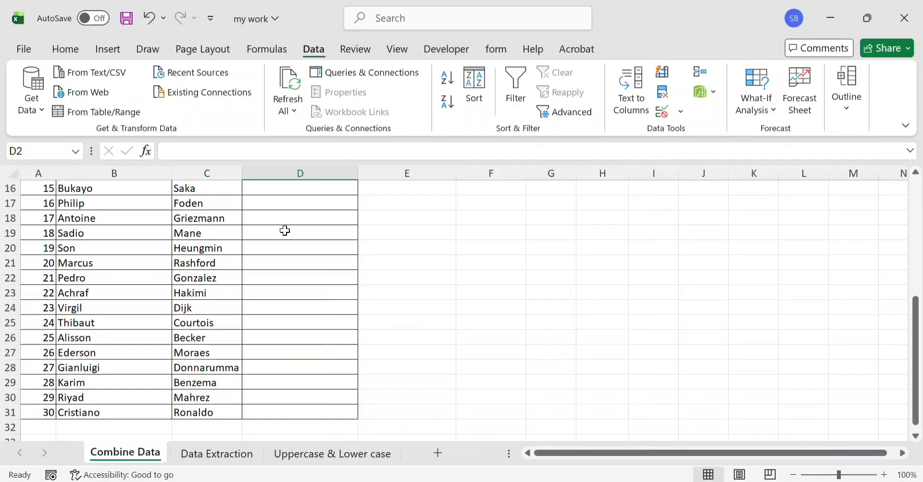
{"action": "scroll", "coordinate": [286, 231], "scroll_direction": "up", "scroll_amount": 5}
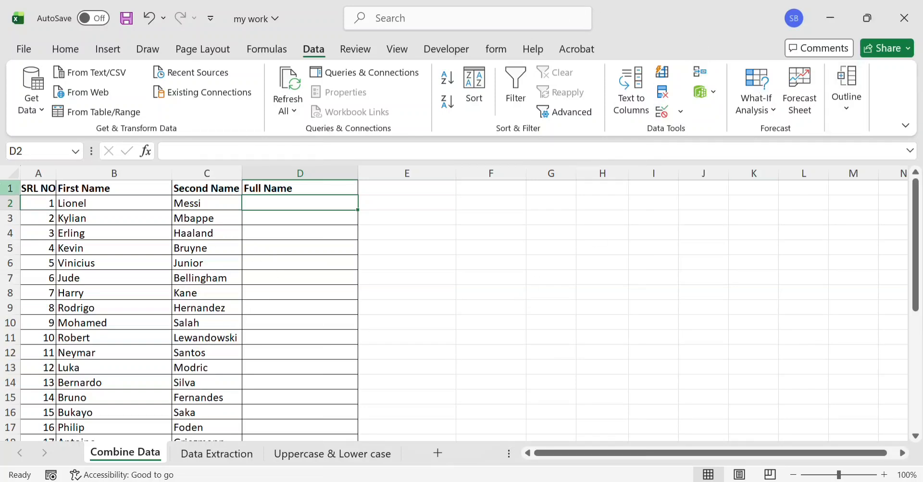
{"action": "left_click", "coordinate": [73, 49]}
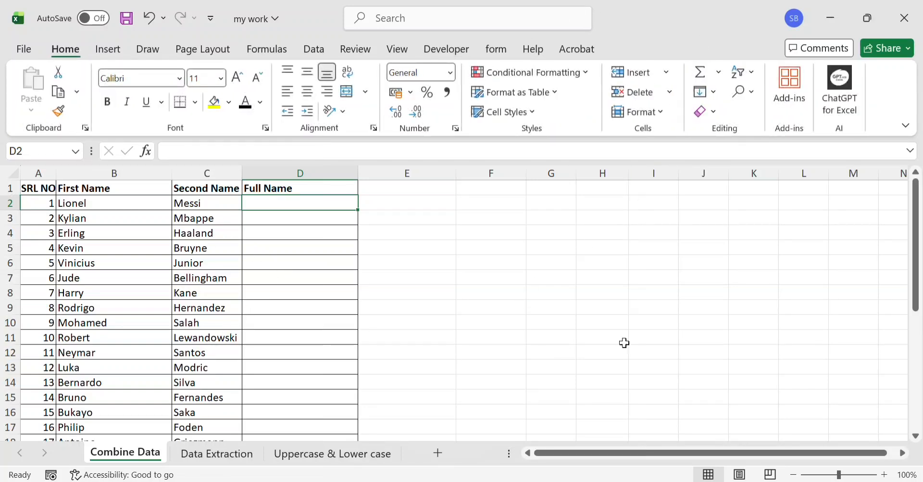
{"action": "left_click", "coordinate": [484, 303]}
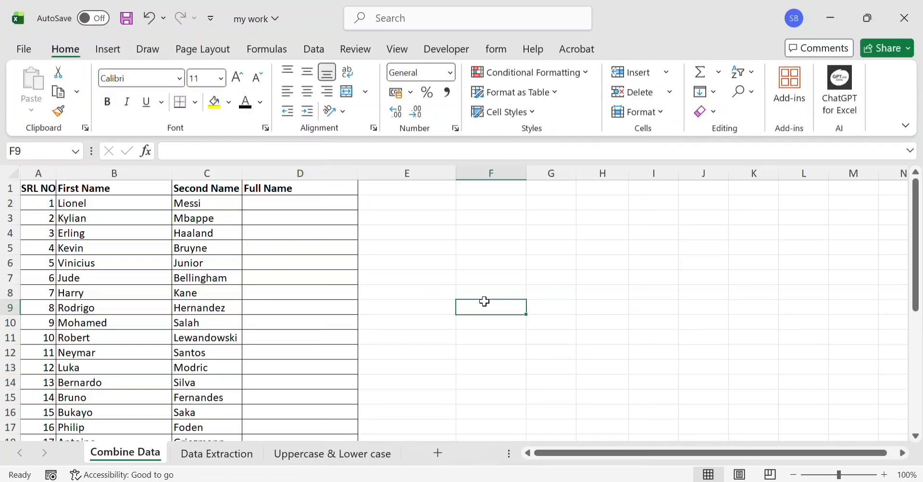
{"action": "left_click", "coordinate": [279, 203]}
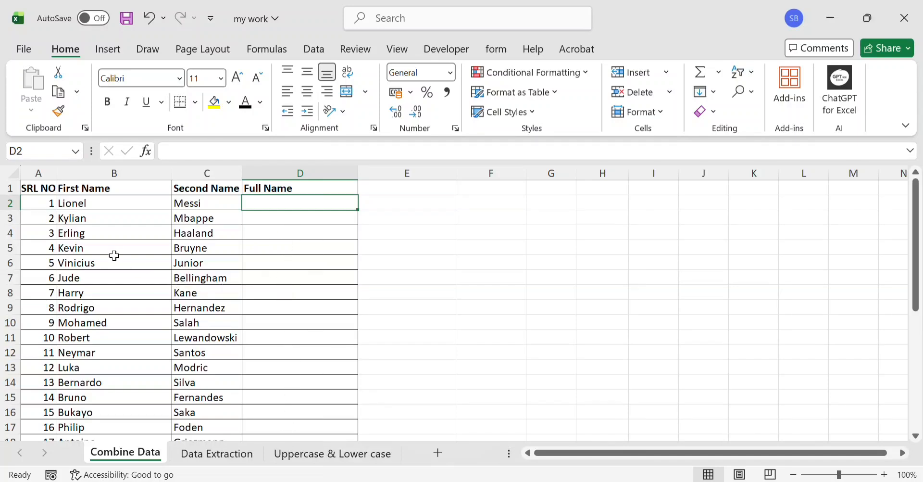
- Copy the first name Lionel from cell B2 into the Full Name cell D2
{"action": "left_click", "coordinate": [103, 203]}
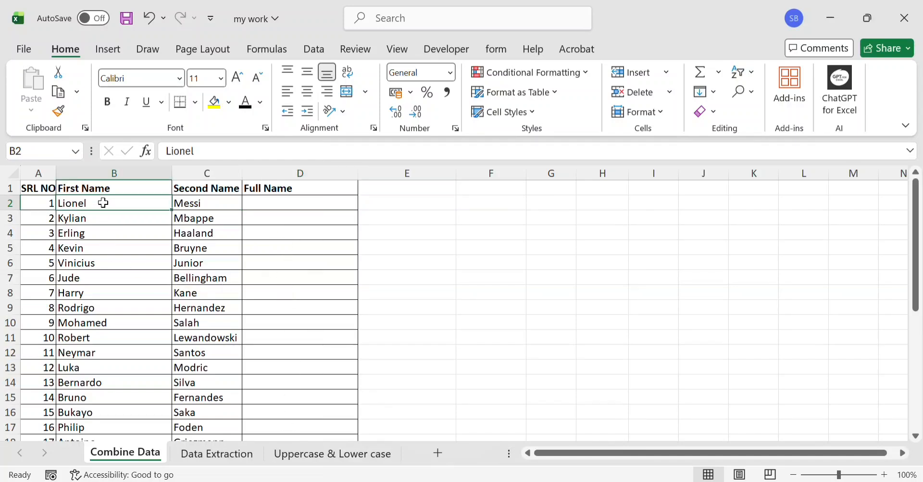
{"action": "double_click", "coordinate": [103, 202]}
{"action": "double_click", "coordinate": [74, 202]}
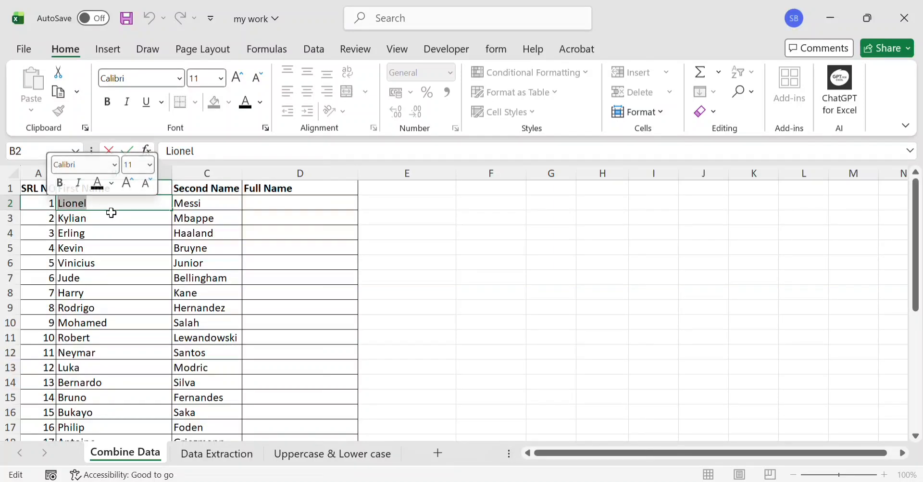
{"action": "key", "text": "ctrl+c"}
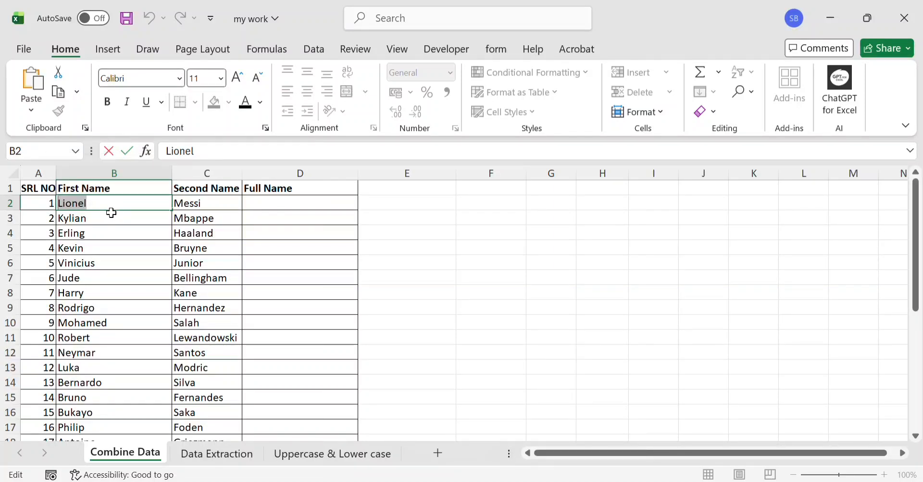
{"action": "left_click", "coordinate": [293, 205]}
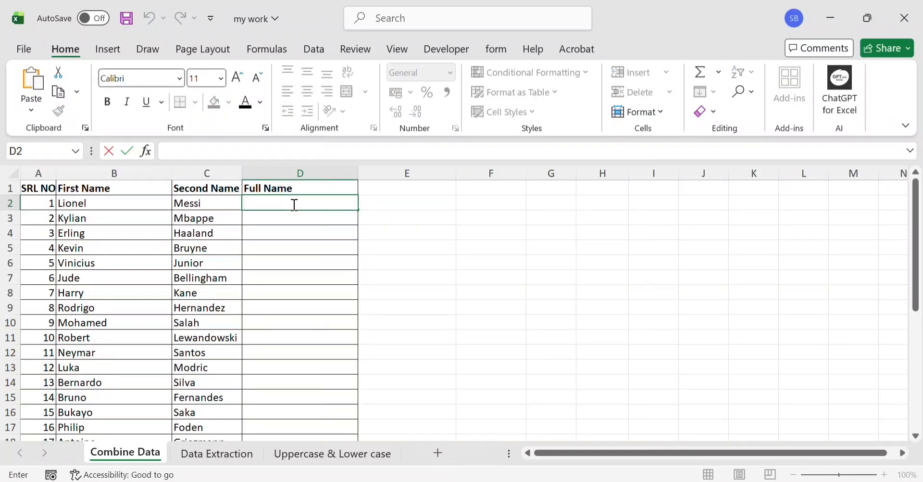
{"action": "key", "text": "ctrl+v"}
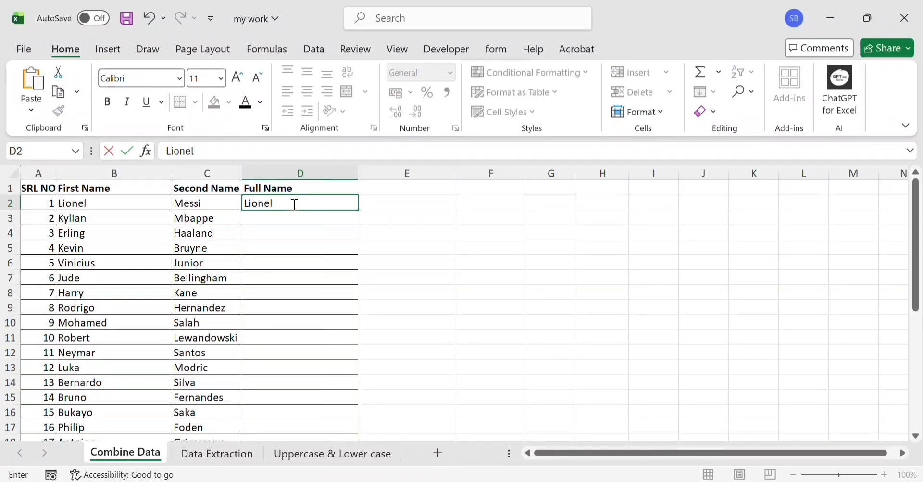
- Add a space and the second name from C2 to cell D2 so that it reads Lionel Messi
{"action": "left_click", "coordinate": [218, 200]}
{"action": "double_click", "coordinate": [220, 200]}
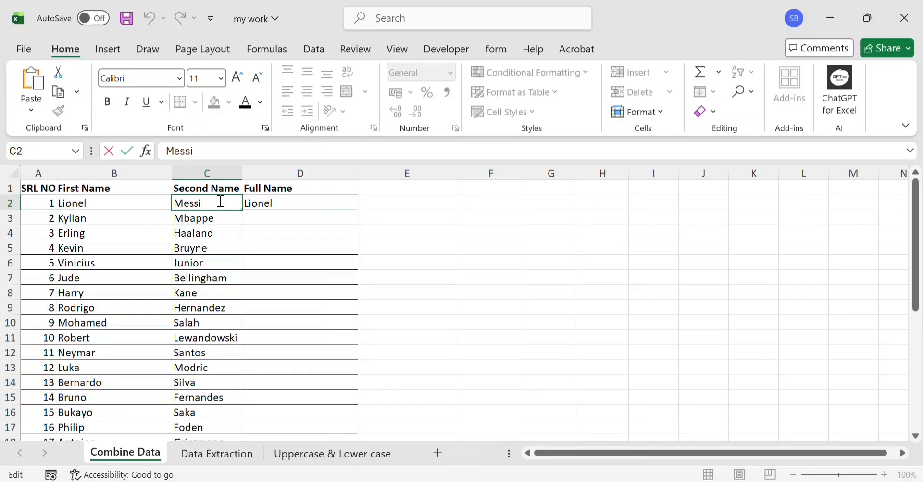
{"action": "left_click_drag", "start_coordinate": [219, 201], "coordinate": [171, 207]}
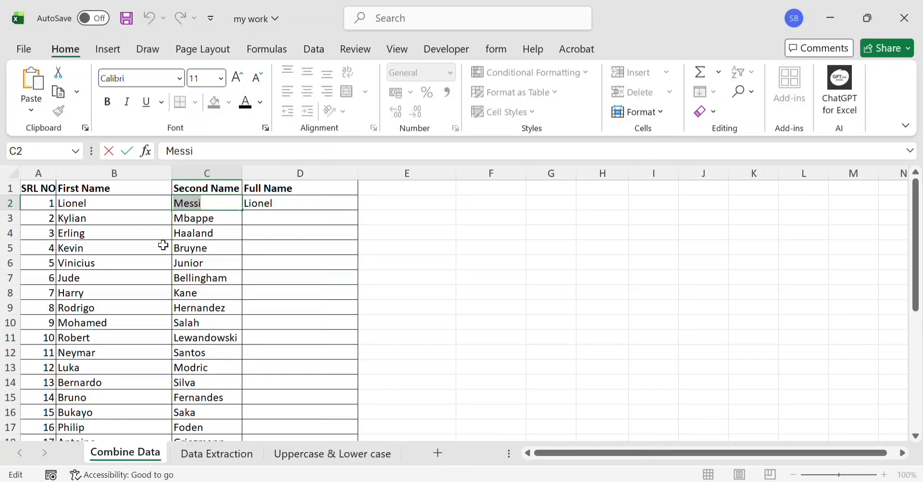
{"action": "left_click", "coordinate": [309, 203]}
{"action": "double_click", "coordinate": [325, 203]}
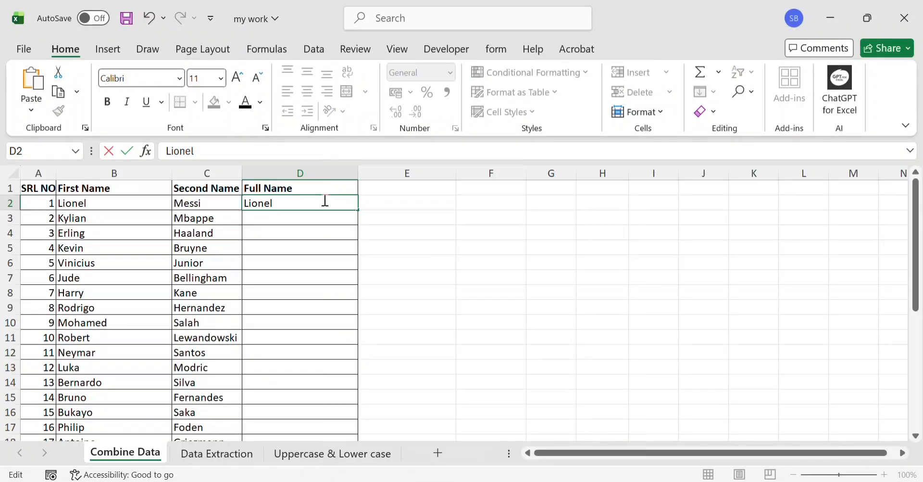
{"action": "type", "text": "Messi"}
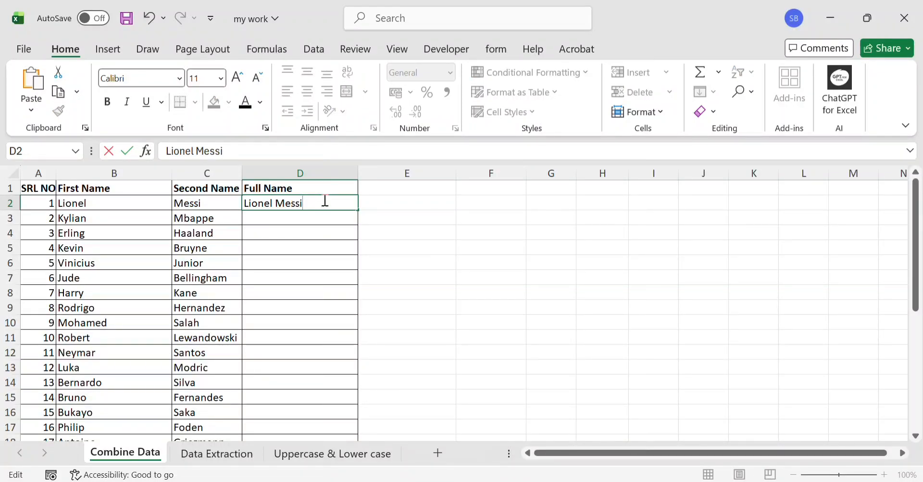
{"action": "left_click", "coordinate": [309, 278]}
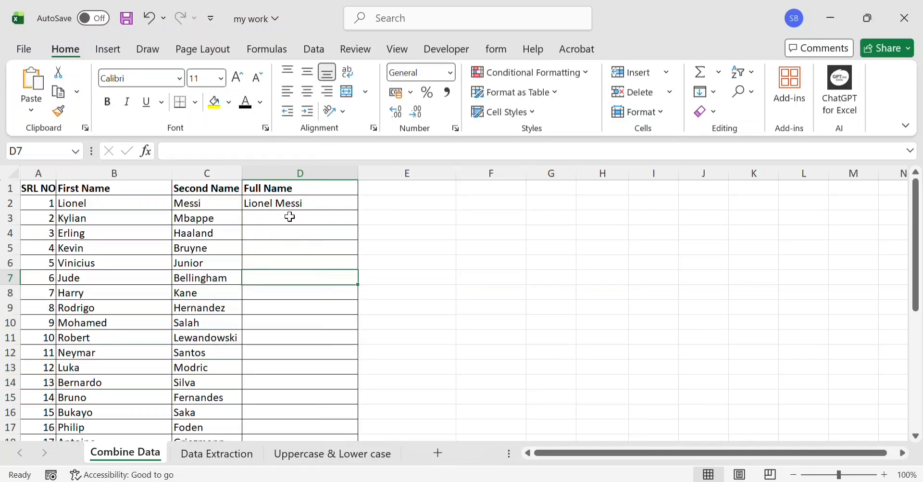
- Flash Fill the rest of the Full Name column from cell D3 and check the filled rows down to the list's end
{"action": "left_click", "coordinate": [290, 217]}
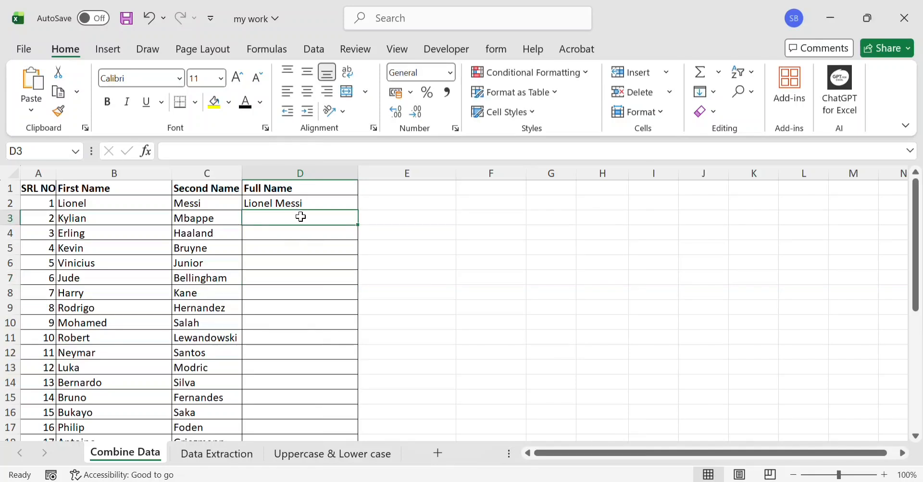
{"action": "left_click", "coordinate": [320, 51]}
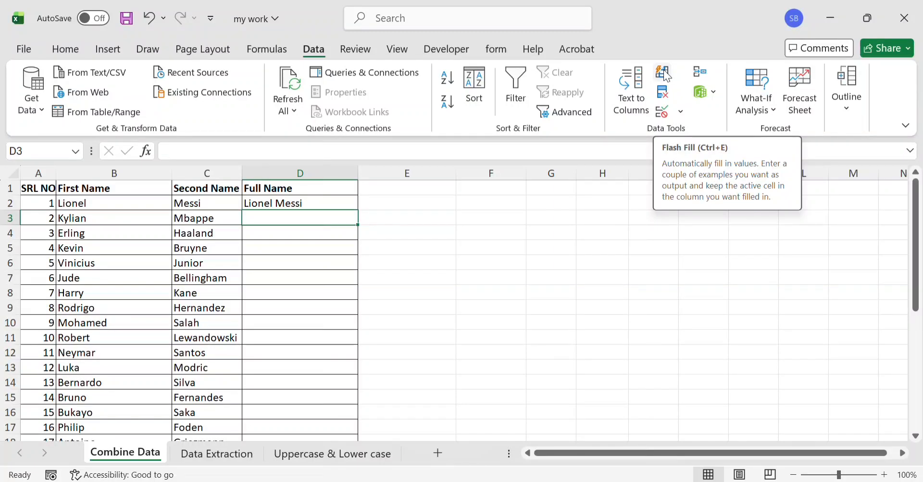
{"action": "left_click", "coordinate": [664, 72]}
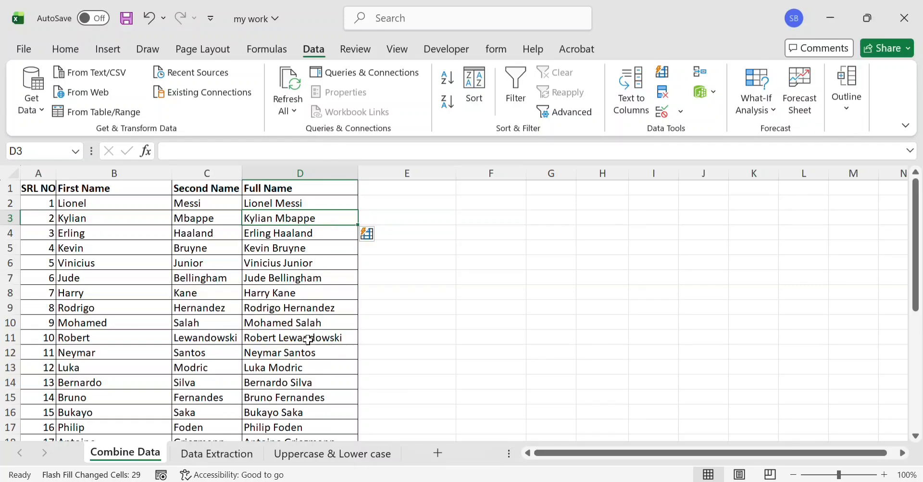
{"action": "scroll", "coordinate": [309, 340], "scroll_direction": "down", "scroll_amount": 2}
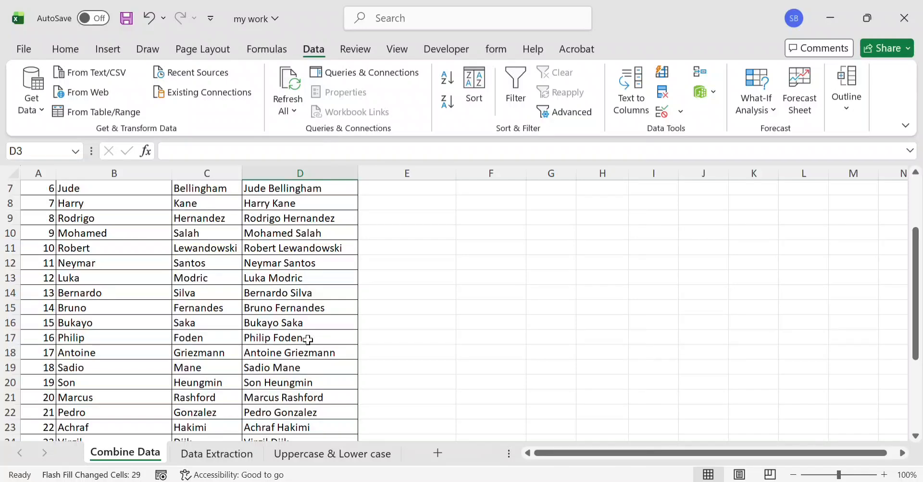
{"action": "scroll", "coordinate": [308, 339], "scroll_direction": "down", "scroll_amount": 3}
{"action": "scroll", "coordinate": [308, 340], "scroll_direction": "up", "scroll_amount": 3}
{"action": "scroll", "coordinate": [309, 340], "scroll_direction": "up", "scroll_amount": 2}
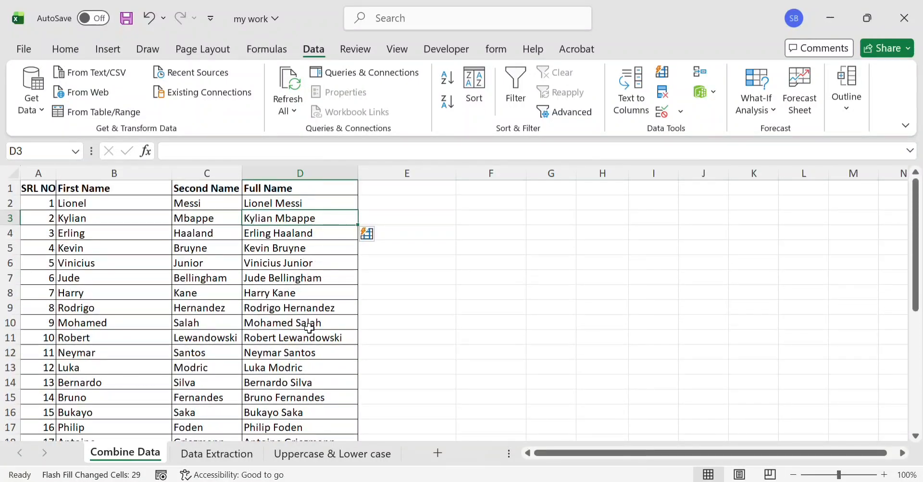
- On the Data Extraction sheet, copy only the first name Lionel from cell B2 into the First Name cell C2
{"action": "left_click", "coordinate": [210, 450]}
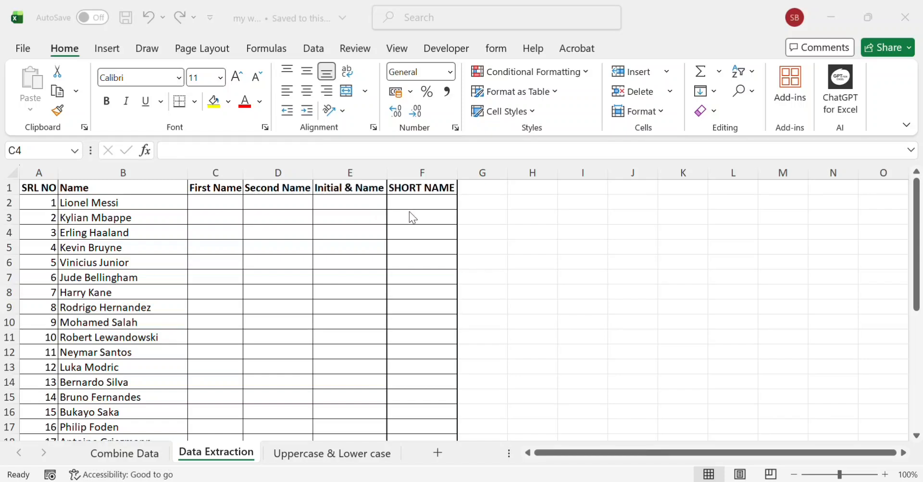
{"action": "left_click", "coordinate": [224, 203]}
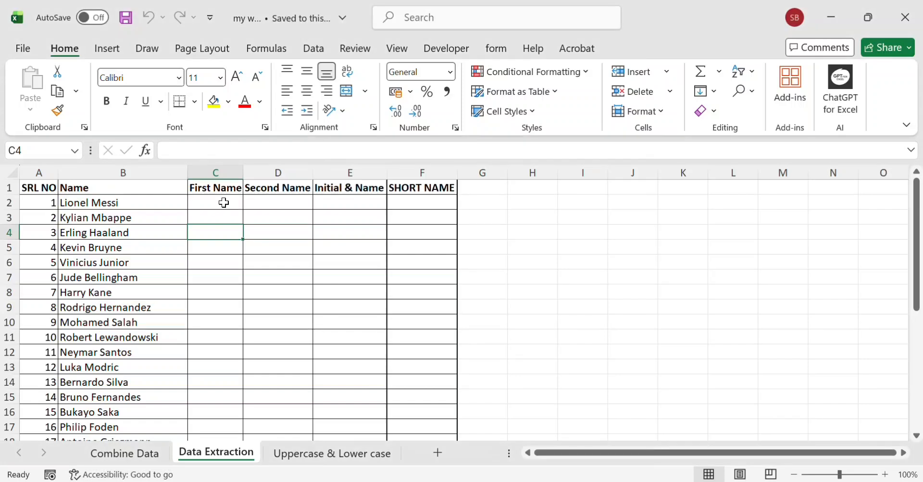
{"action": "left_click", "coordinate": [224, 203]}
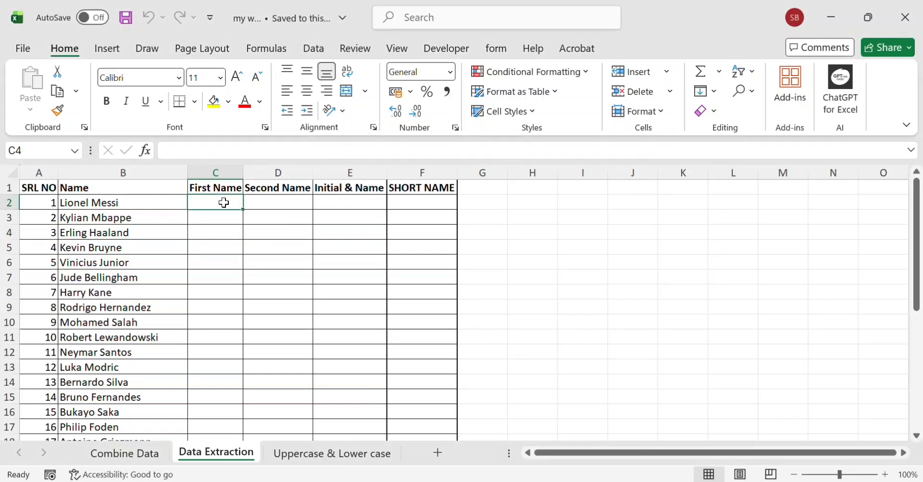
{"action": "left_click", "coordinate": [74, 201]}
{"action": "double_click", "coordinate": [75, 202]}
{"action": "double_click", "coordinate": [74, 203]}
{"action": "key", "text": "ctrl+c"}
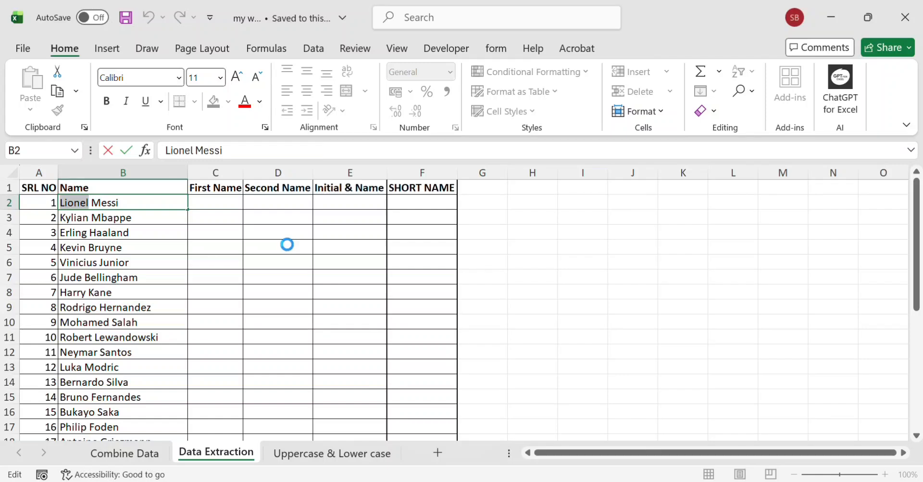
{"action": "left_click", "coordinate": [230, 202]}
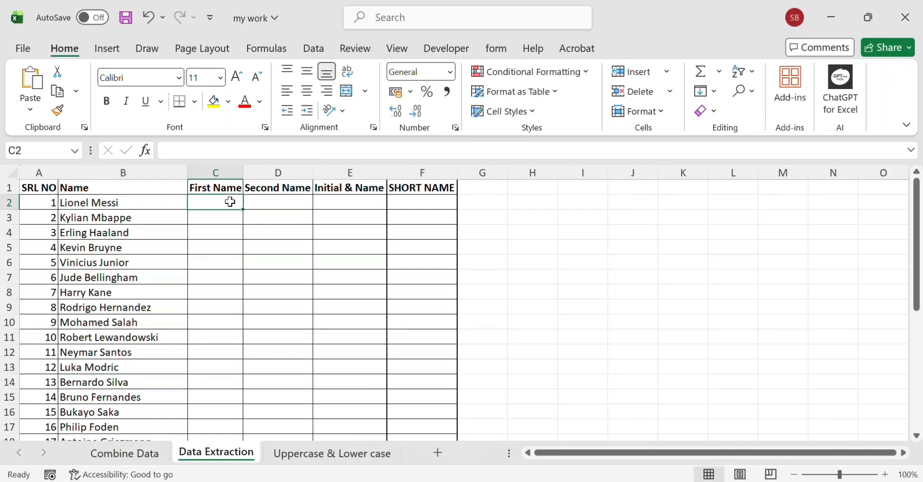
{"action": "key", "text": "ctrl+v"}
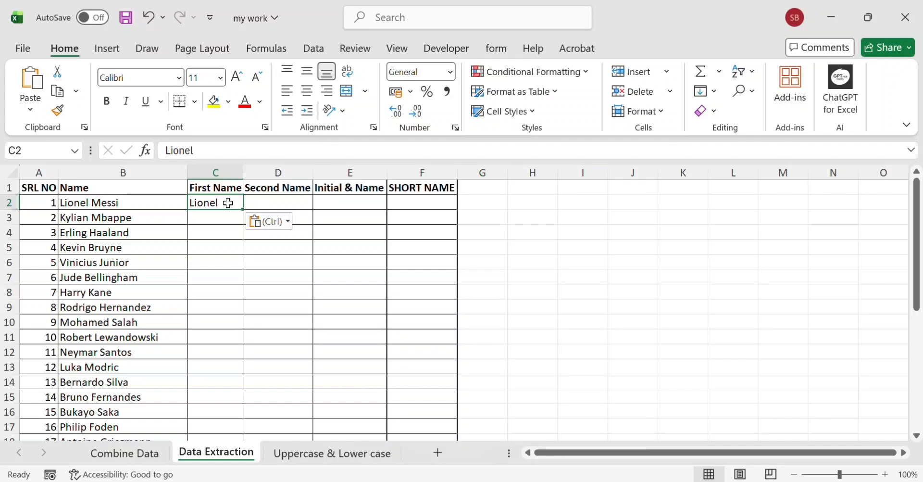
- Copy only the second name Messi from cell B2 into the Second Name cell D2
{"action": "double_click", "coordinate": [112, 203]}
{"action": "double_click", "coordinate": [112, 202]}
{"action": "key", "text": "ctrl+c"}
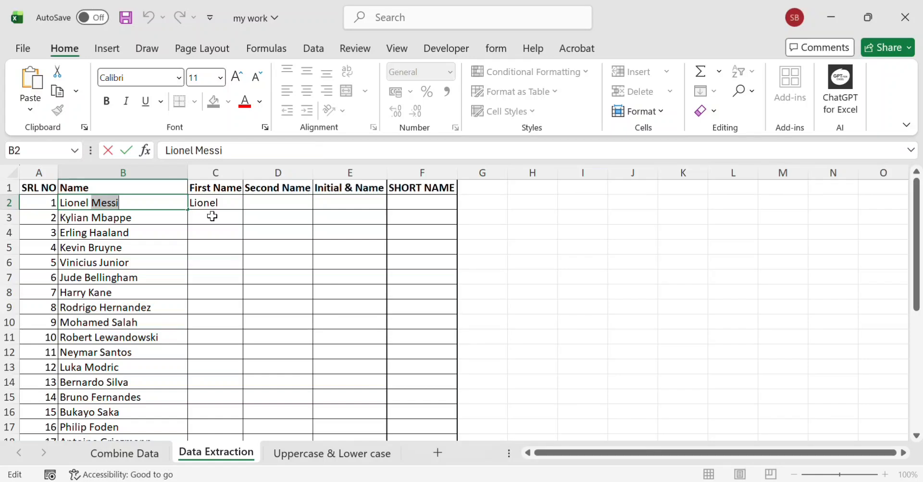
{"action": "double_click", "coordinate": [294, 204]}
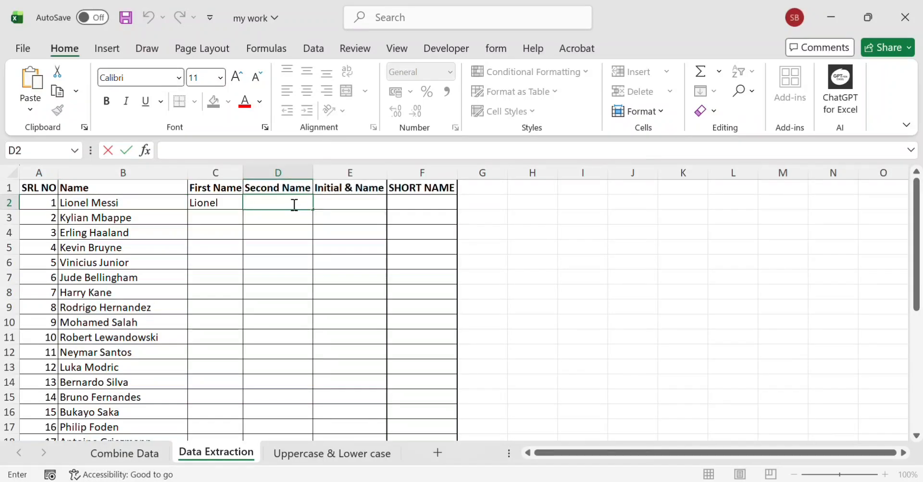
{"action": "key", "text": "ctrl+v"}
{"action": "left_click", "coordinate": [336, 200]}
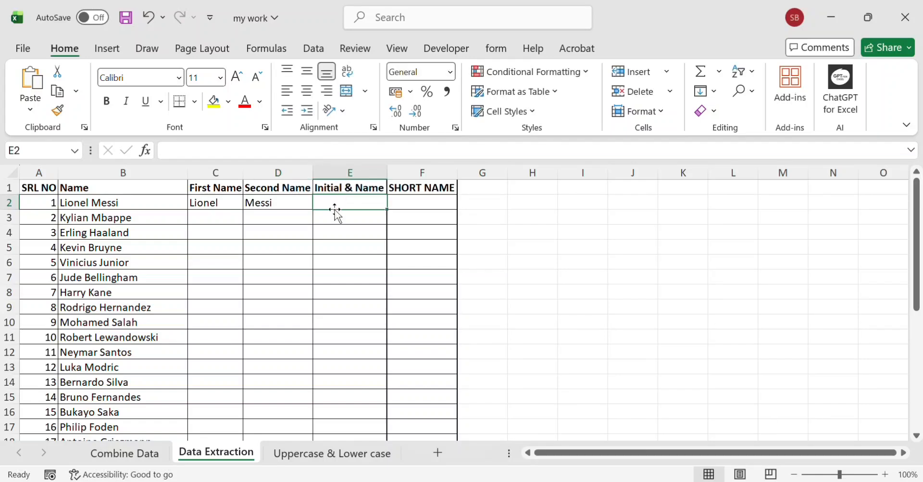
- Enter L Messi in the Initial & Name cell E2, copying the second name from cell D2 after the initial and a space
{"action": "double_click", "coordinate": [73, 206]}
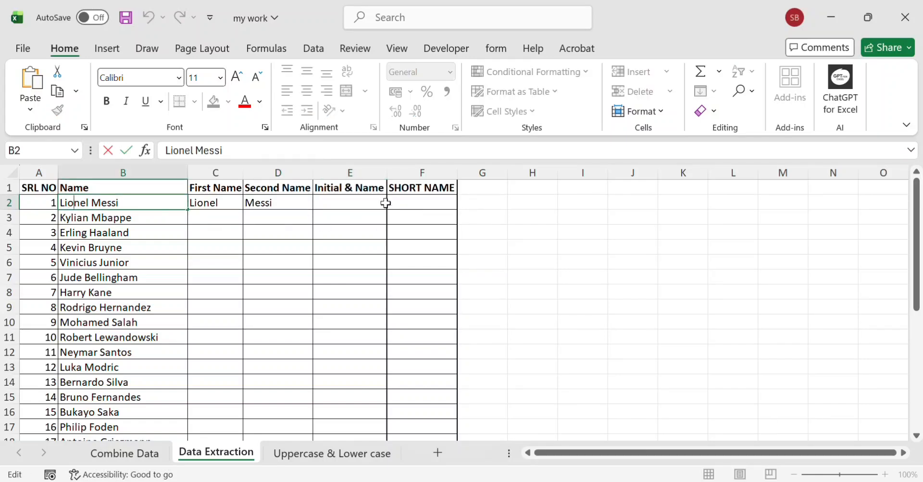
{"action": "left_click", "coordinate": [336, 204]}
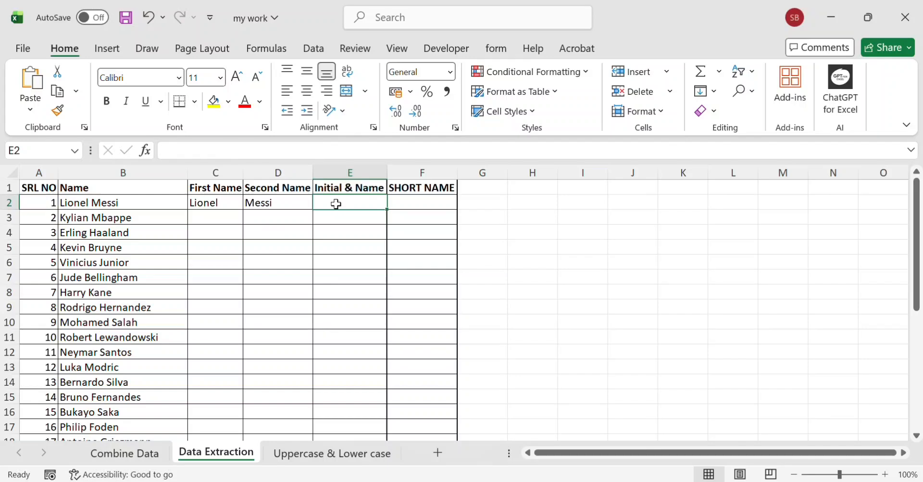
{"action": "type", "text": "L"}
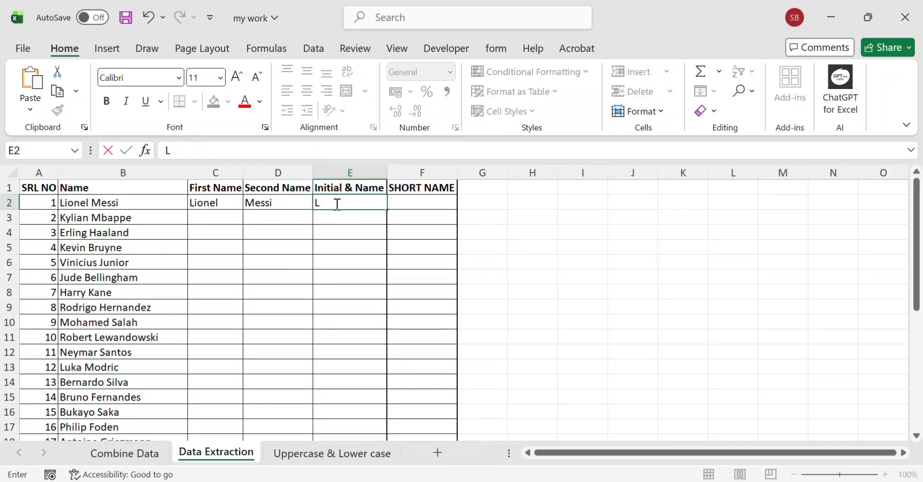
{"action": "left_click", "coordinate": [278, 206]}
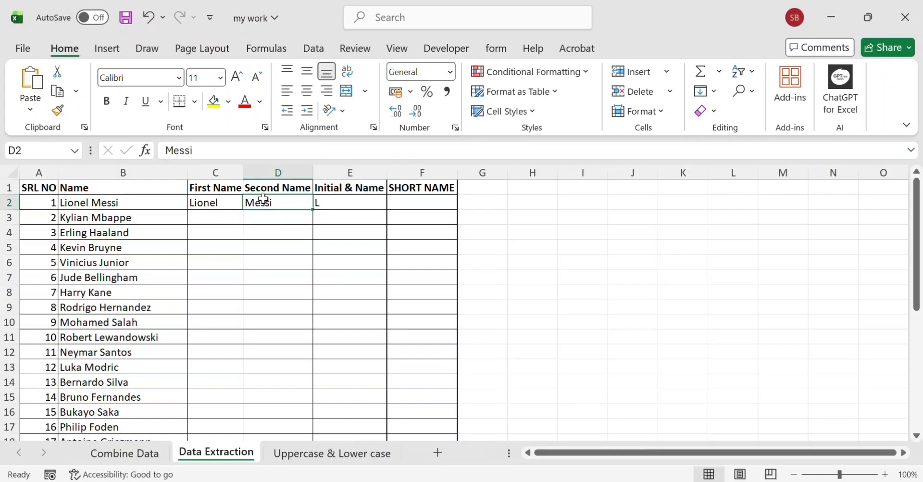
{"action": "double_click", "coordinate": [262, 201]}
{"action": "double_click", "coordinate": [267, 203]}
{"action": "key", "text": "ctrl+c"}
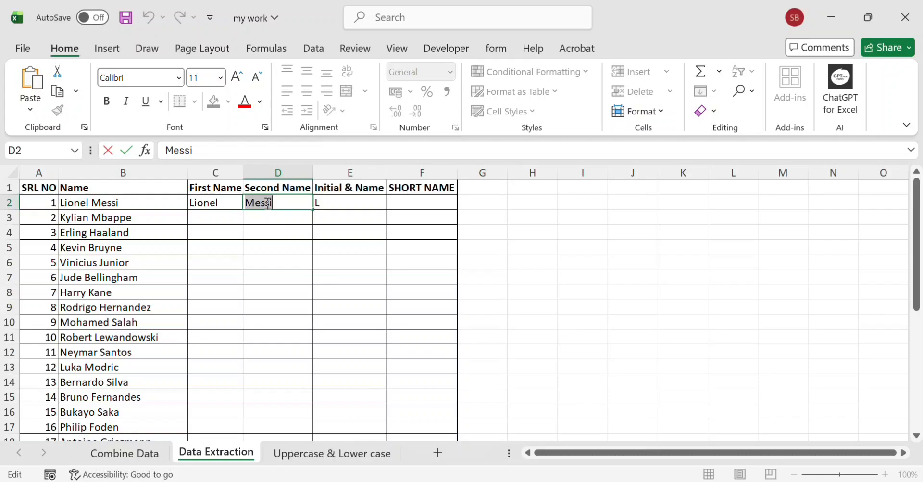
{"action": "double_click", "coordinate": [363, 204]}
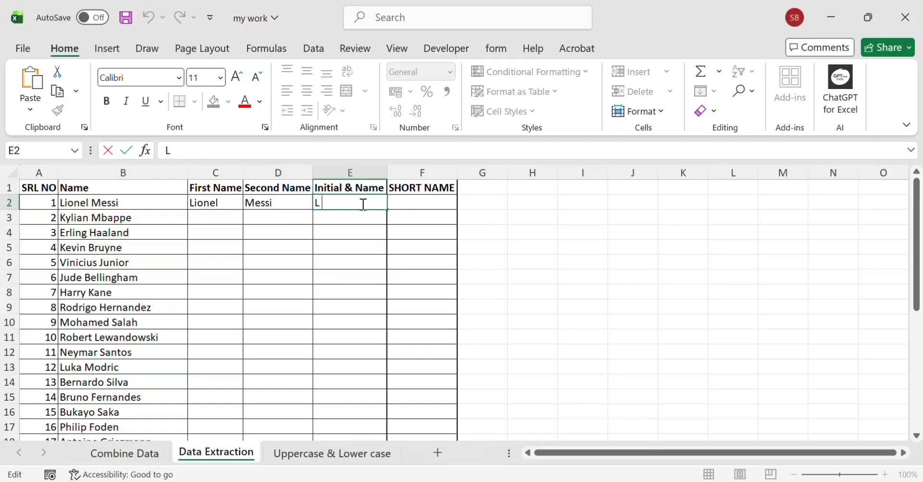
{"action": "key", "text": "ctrl+v"}
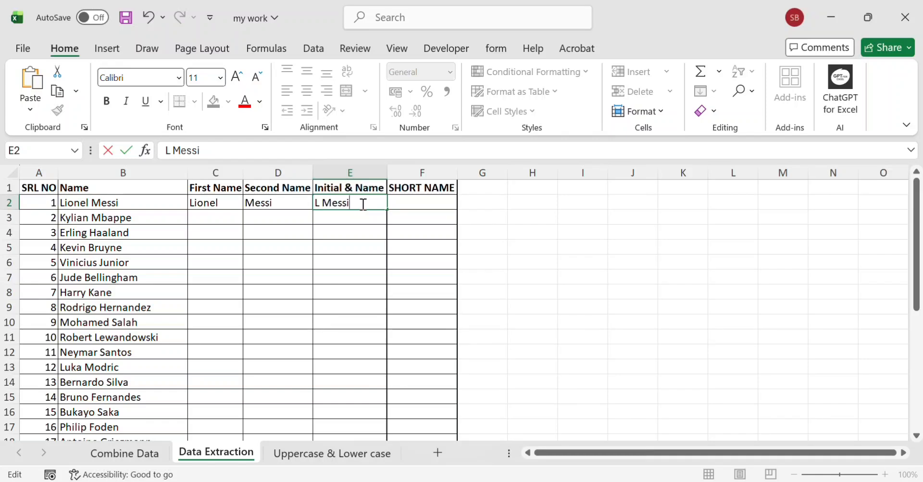
- Enter the initials LM in the SHORT NAME cell F2
{"action": "left_click", "coordinate": [419, 200]}
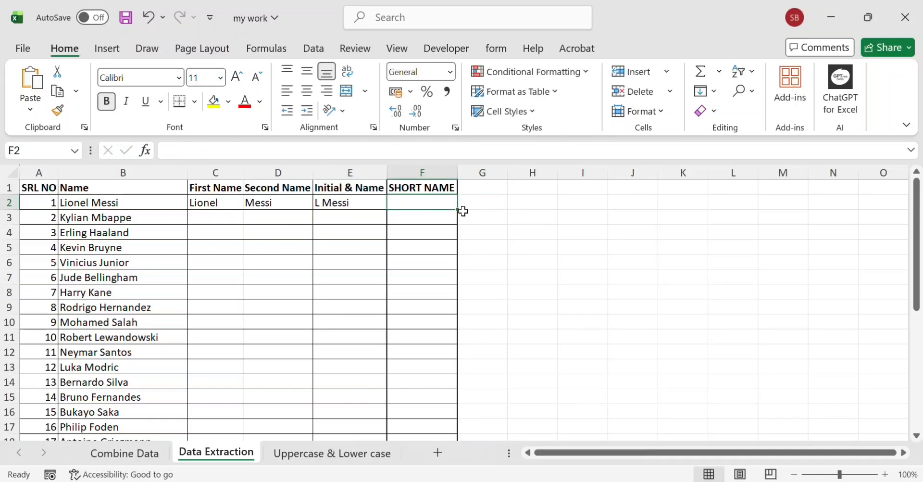
{"action": "type", "text": "L"}
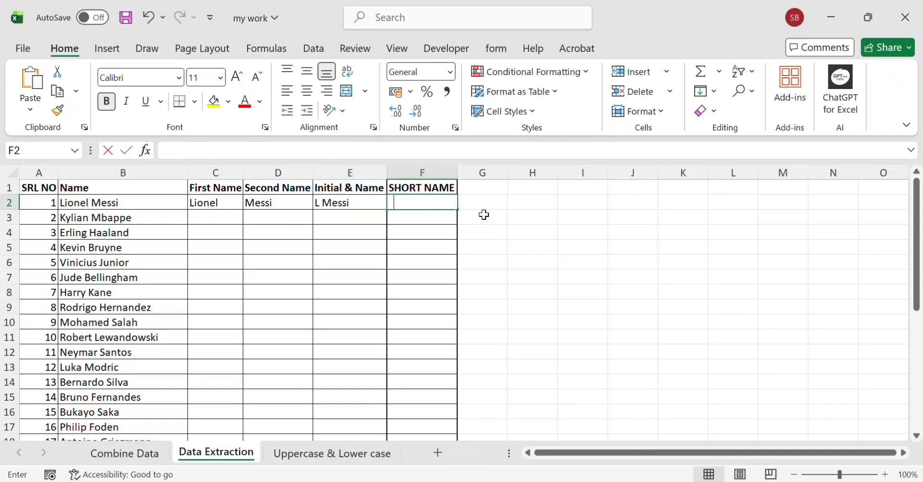
{"action": "type", "text": "M"}
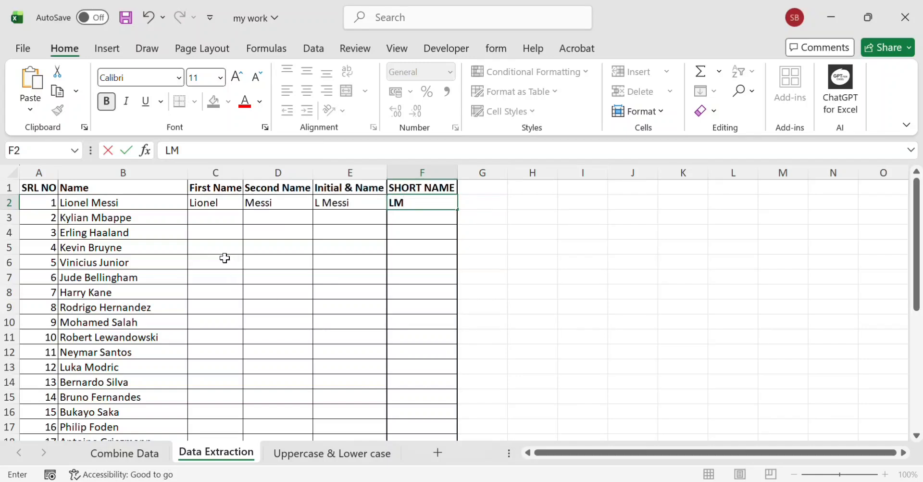
- Flash Fill the First Name column from cell C3 and check the filled rows down the list
{"action": "left_click", "coordinate": [216, 215]}
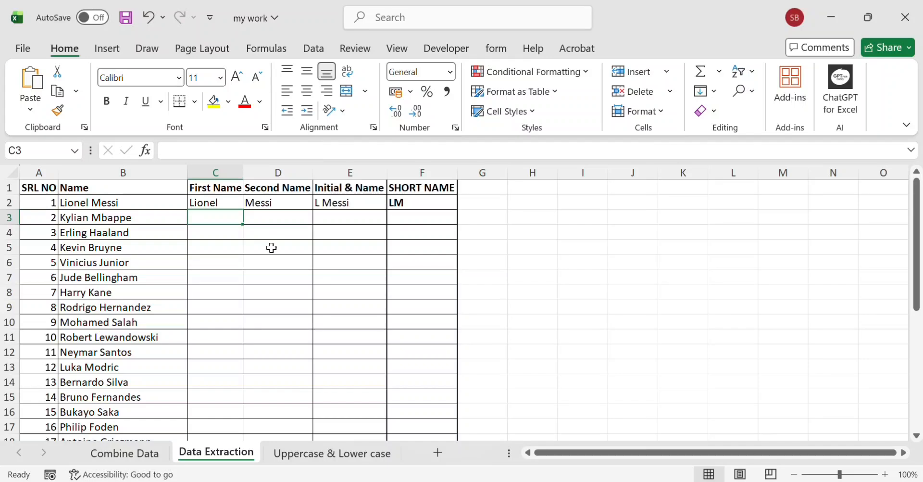
{"action": "left_click", "coordinate": [319, 44]}
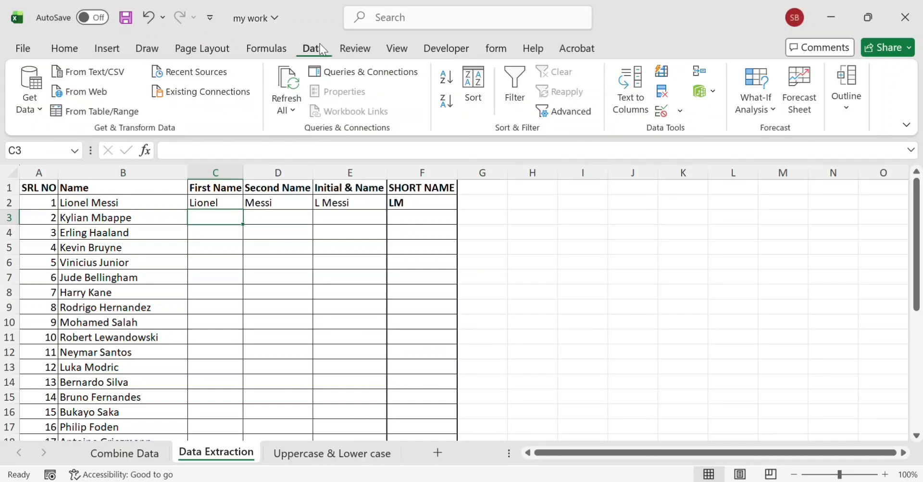
{"action": "left_click", "coordinate": [665, 74]}
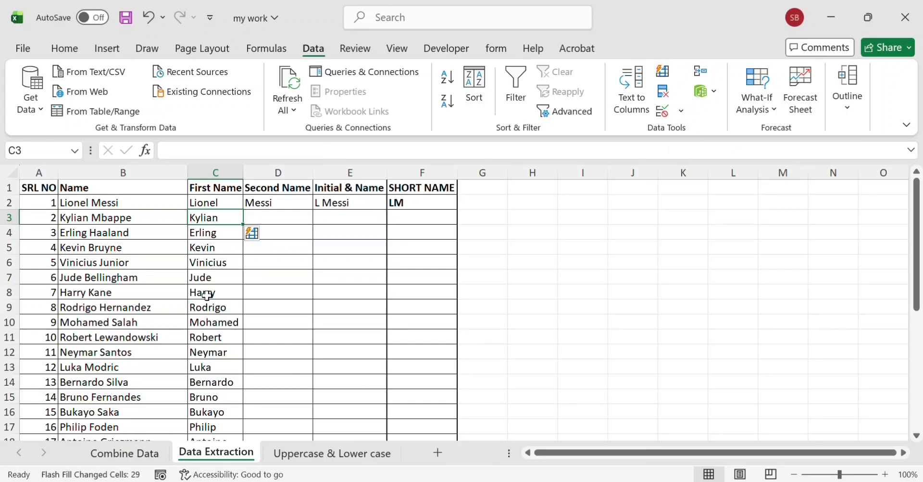
{"action": "scroll", "coordinate": [202, 296], "scroll_direction": "down", "scroll_amount": 6}
{"action": "scroll", "coordinate": [202, 296], "scroll_direction": "up", "scroll_amount": 6}
- Flash Fill the Second Name column from cell D3 and the Initial & Name column from cell E3
{"action": "left_click", "coordinate": [277, 216]}
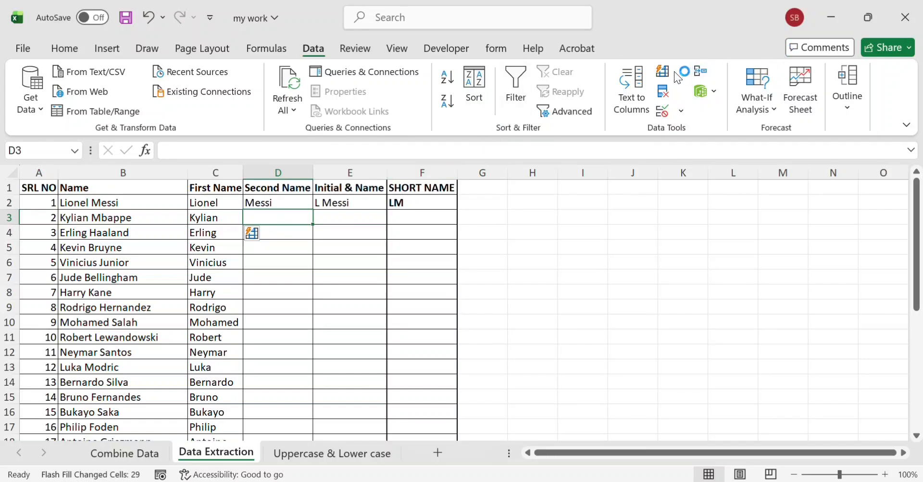
{"action": "key", "text": "ctrl+e"}
{"action": "left_click", "coordinate": [358, 218]}
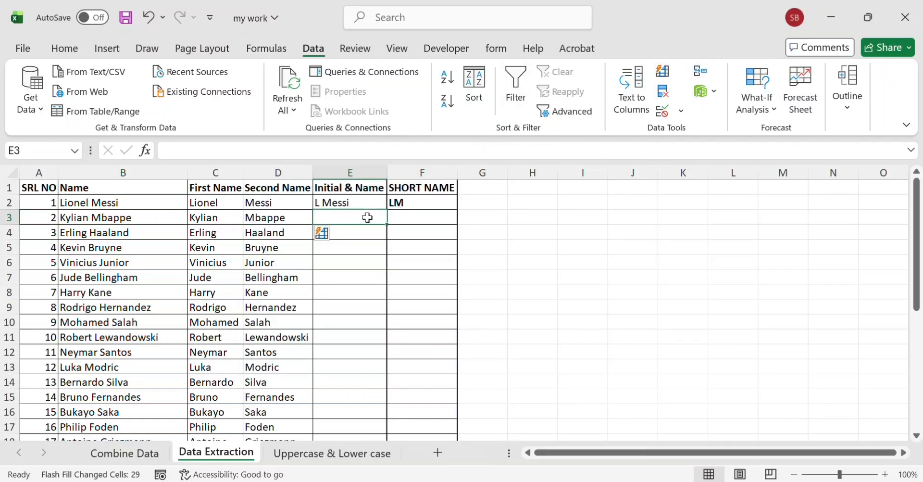
{"action": "left_click", "coordinate": [664, 71]}
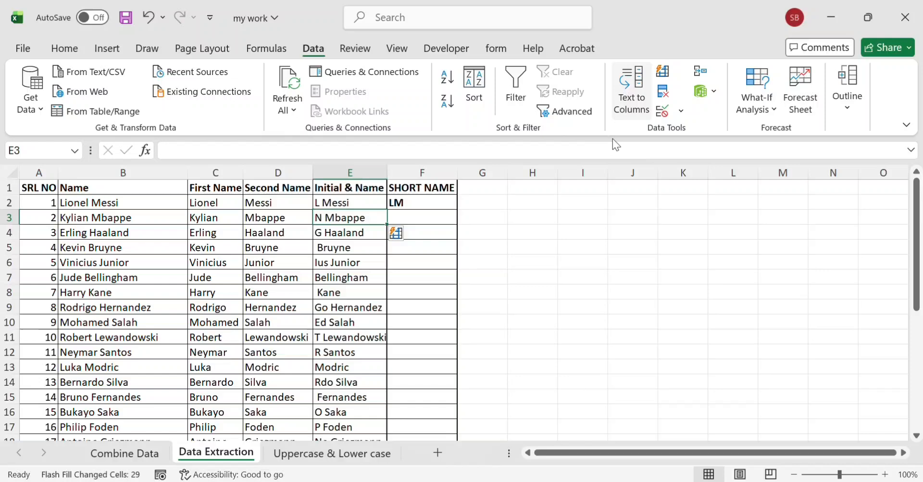
- Flash Fill the SHORT NAME column from cell F3 and check the filled rows down the list
{"action": "left_click", "coordinate": [416, 215]}
{"action": "left_click", "coordinate": [663, 71]}
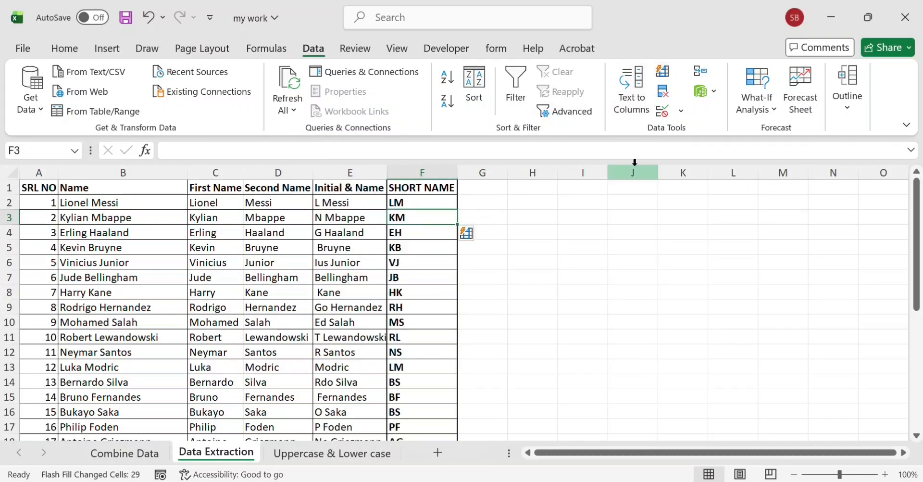
{"action": "scroll", "coordinate": [555, 255], "scroll_direction": "down", "scroll_amount": 8}
{"action": "scroll", "coordinate": [551, 242], "scroll_direction": "up", "scroll_amount": 4}
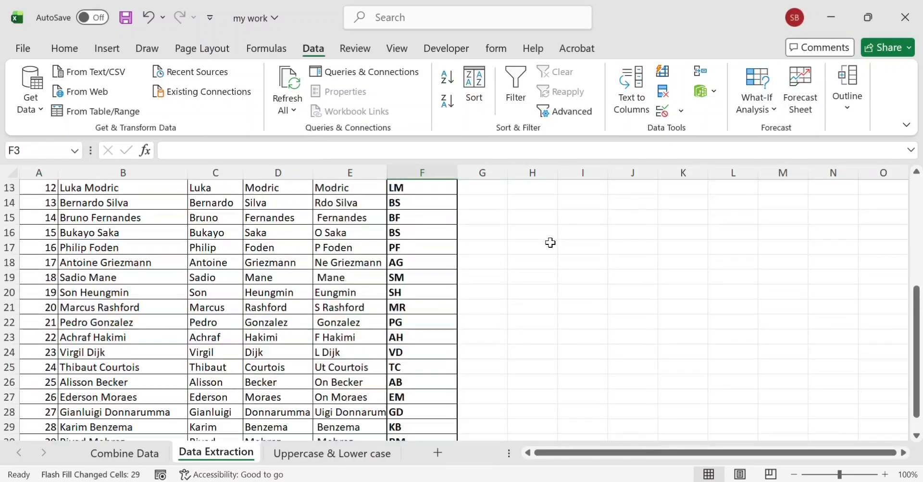
{"action": "scroll", "coordinate": [550, 242], "scroll_direction": "up", "scroll_amount": 4}
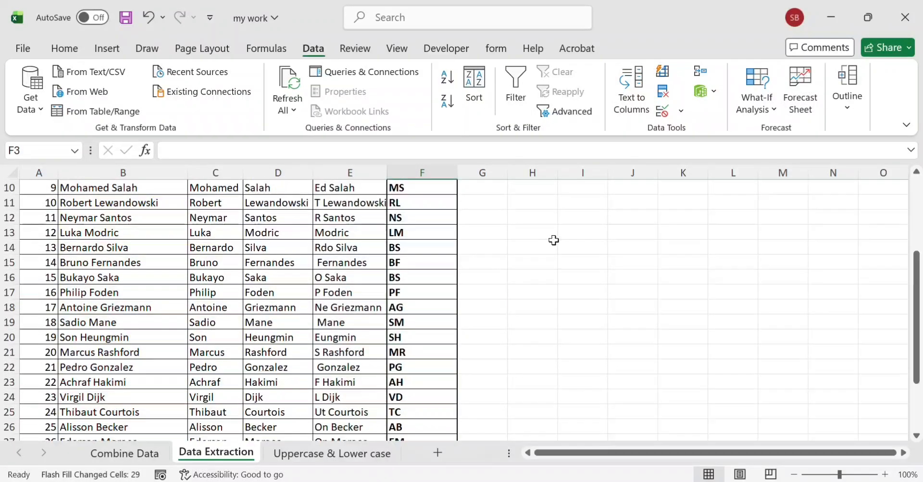
- On the Uppercase & Lower case sheet, enter LIONEL MESSI in the Upper Case cell C2
{"action": "left_click", "coordinate": [329, 455]}
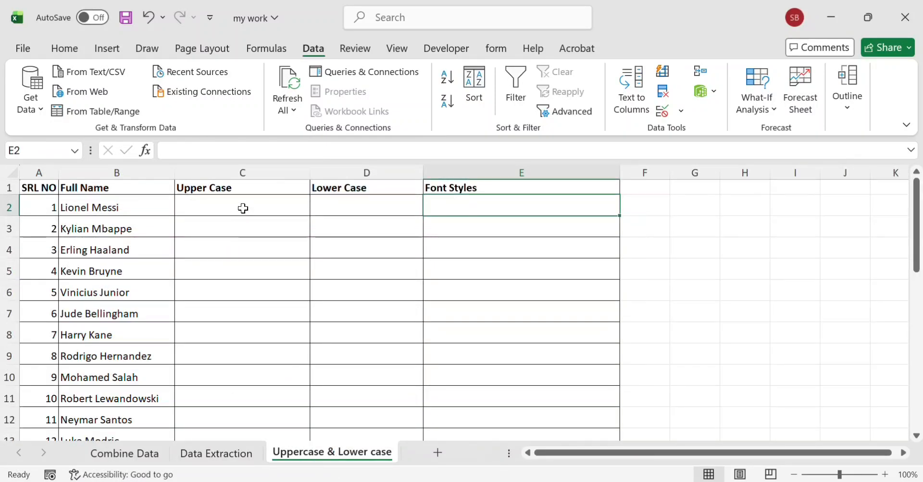
{"action": "left_click", "coordinate": [242, 208]}
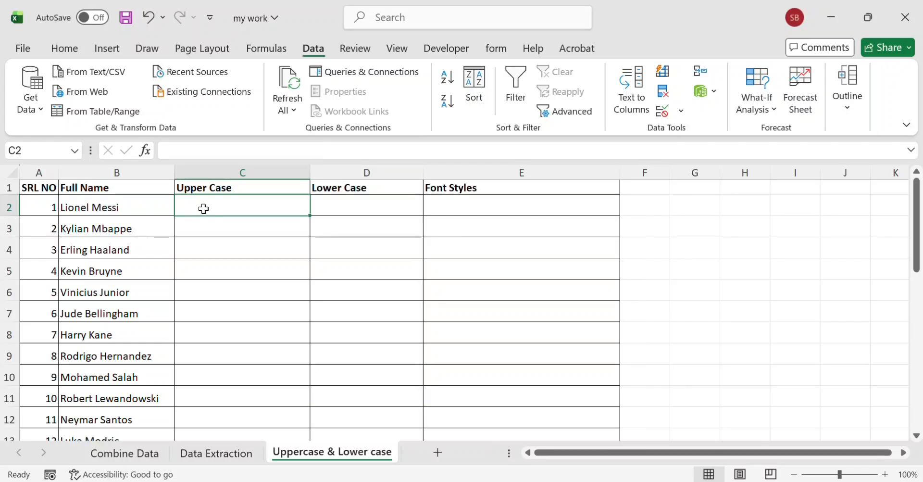
{"action": "type", "text": "LIONE"}
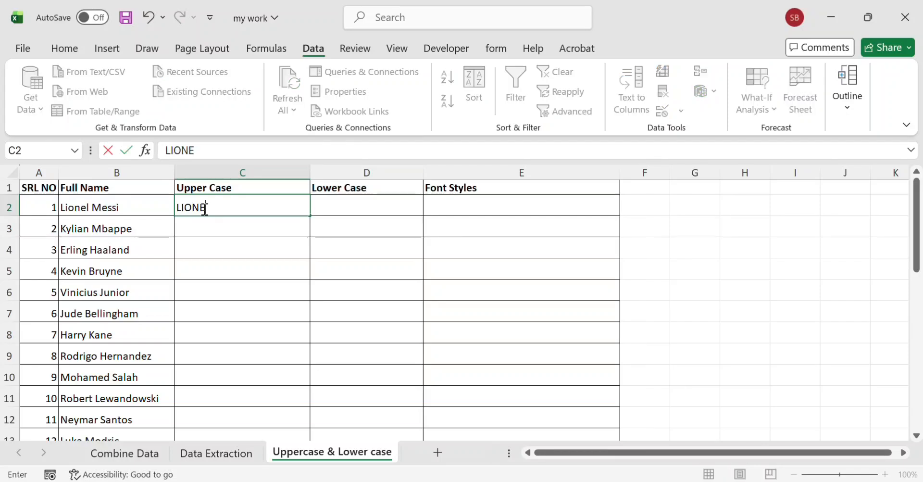
{"action": "type", "text": "L MESS"}
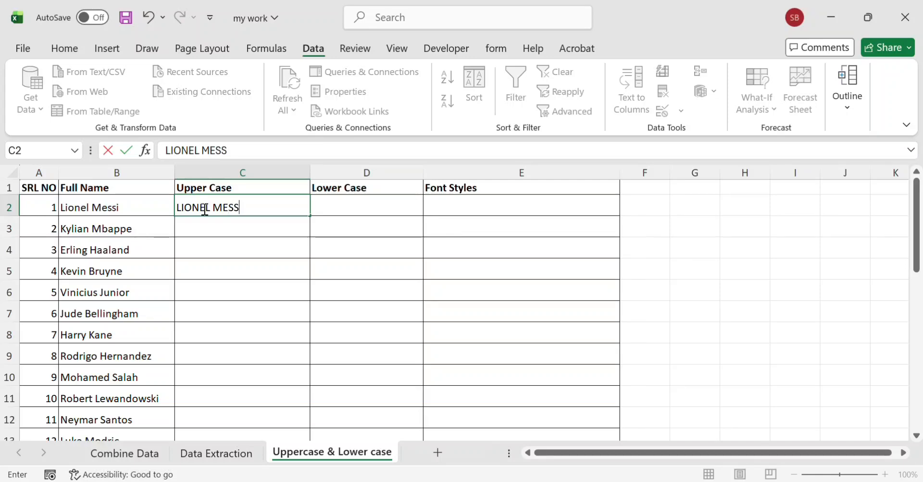
{"action": "type", "text": "I"}
- Enter lionel messi in the Lower Case cell D2
{"action": "left_click", "coordinate": [354, 206]}
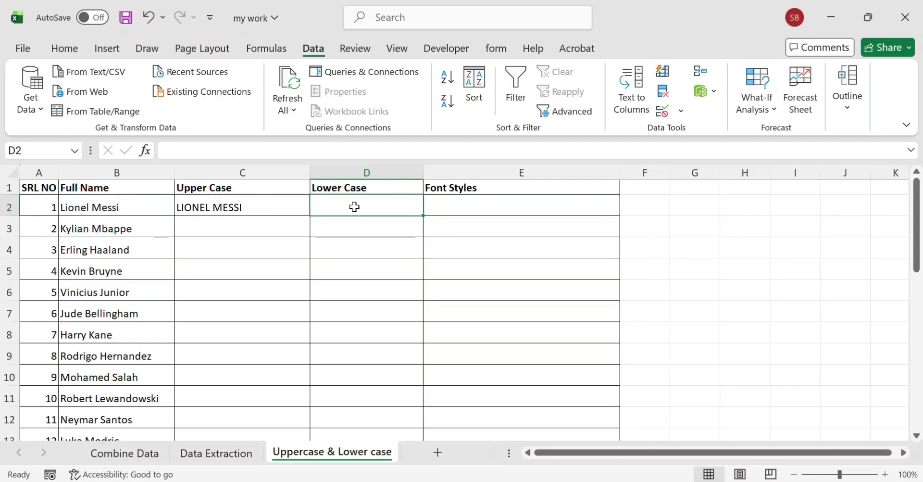
{"action": "type", "text": "lion"}
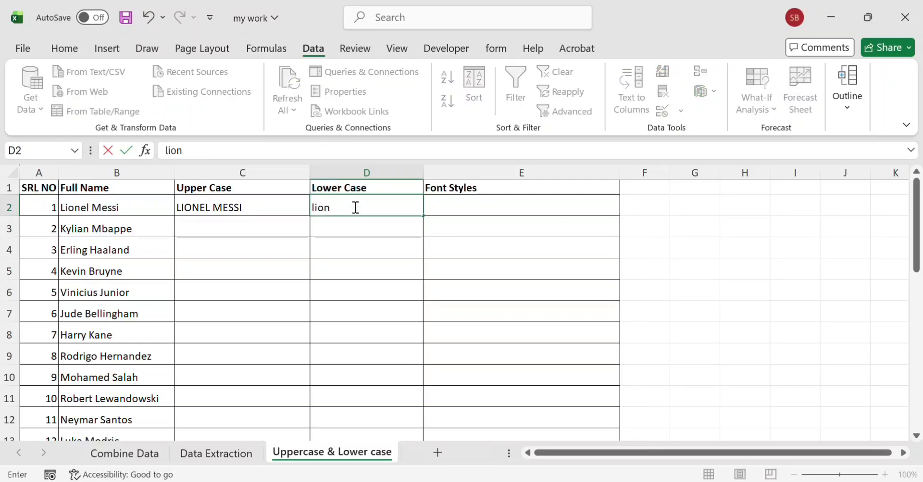
{"action": "type", "text": "el m"}
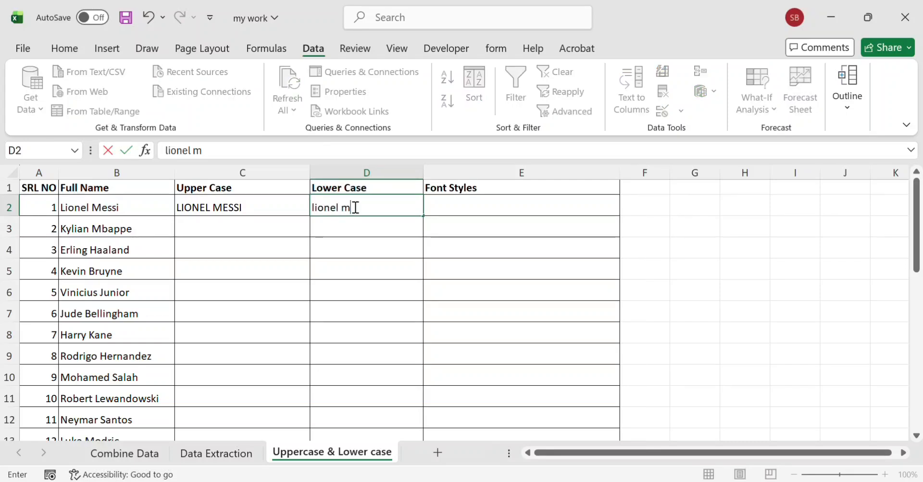
{"action": "type", "text": "essi"}
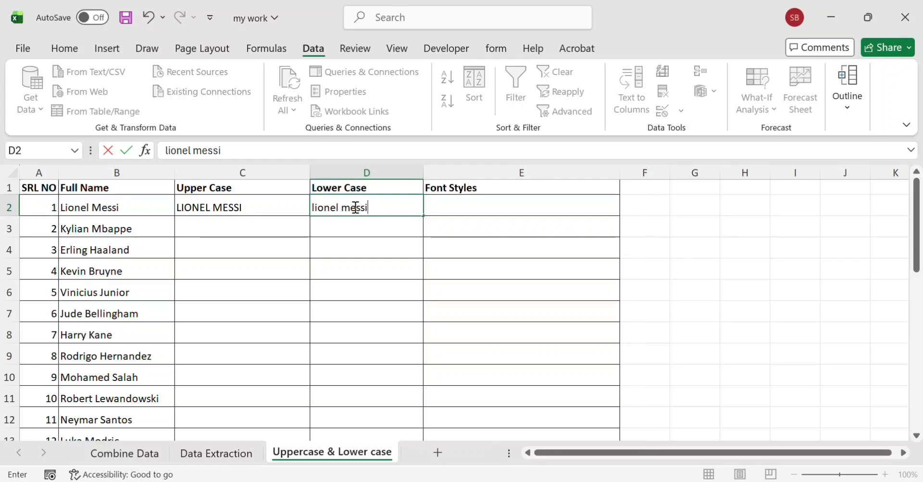
- Enter Lionel Messi in the Font Styles cell E2
{"action": "left_click", "coordinate": [479, 198]}
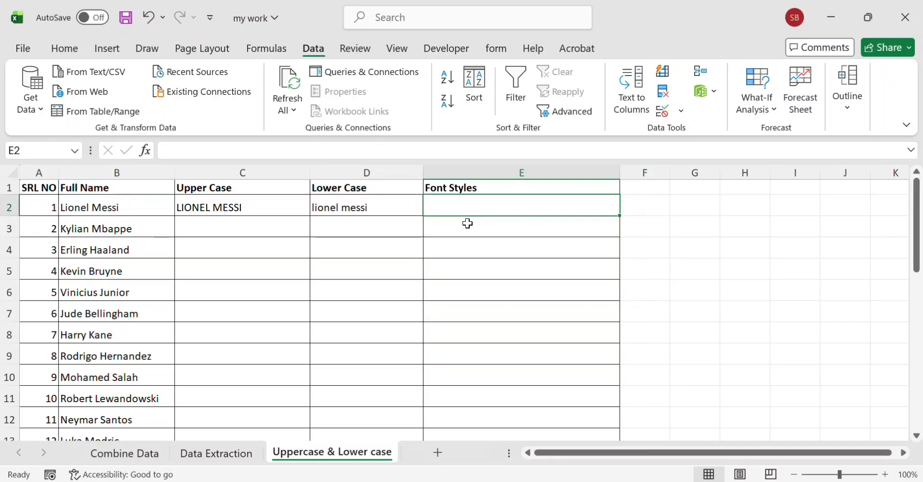
{"action": "type", "text": "Li"}
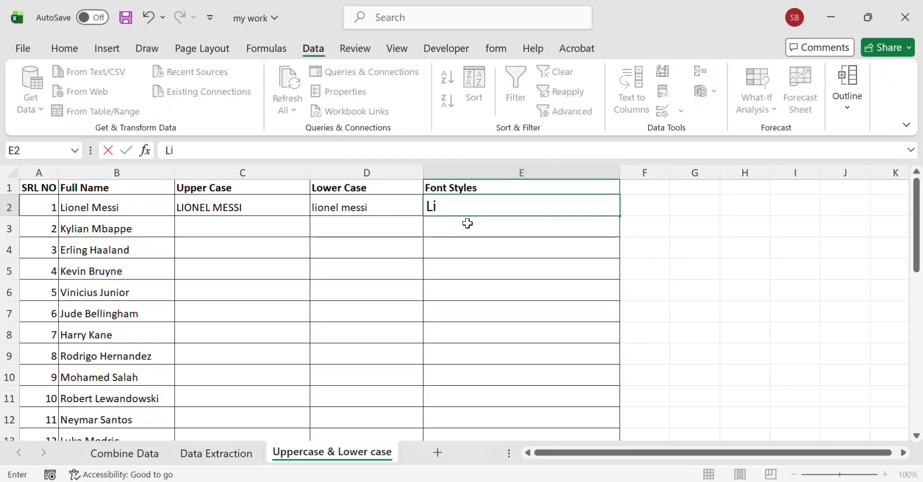
{"action": "type", "text": "one"}
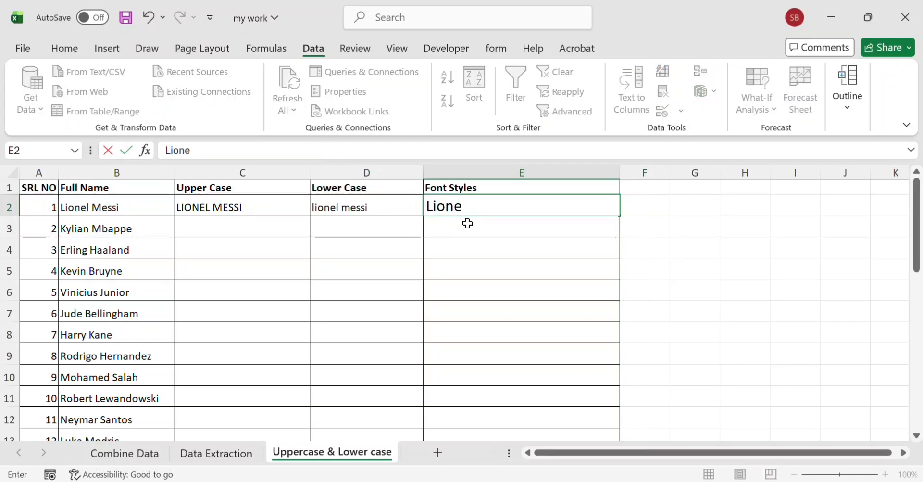
{"action": "type", "text": "l Mess"}
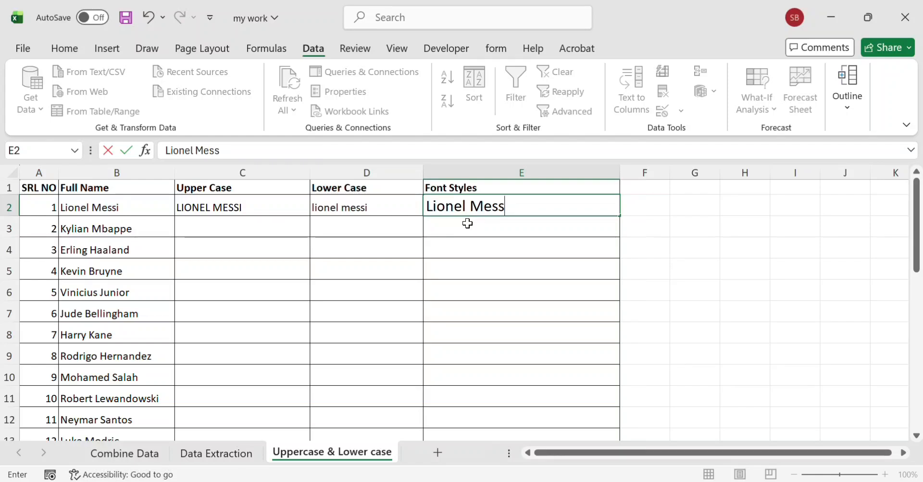
{"action": "type", "text": "i"}
{"action": "left_click", "coordinate": [534, 248]}
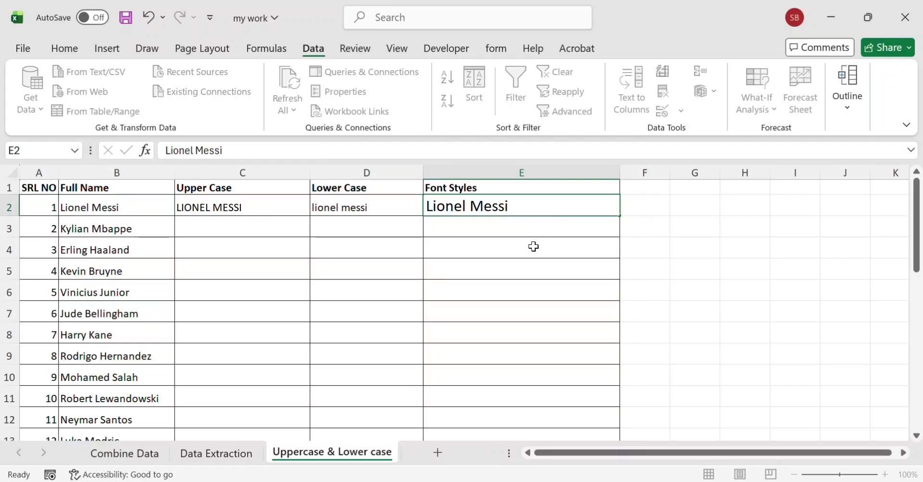
- Make the name in the Font Styles cell E2 bold
{"action": "left_click", "coordinate": [534, 207]}
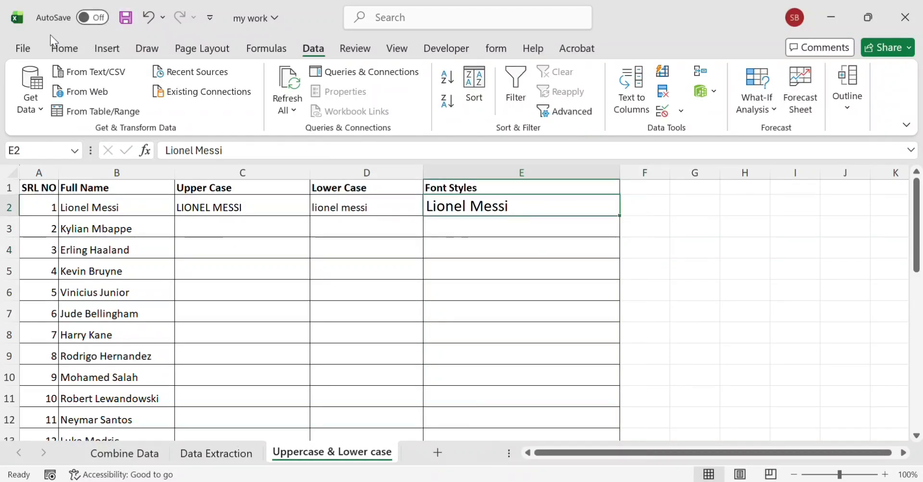
{"action": "left_click", "coordinate": [57, 51]}
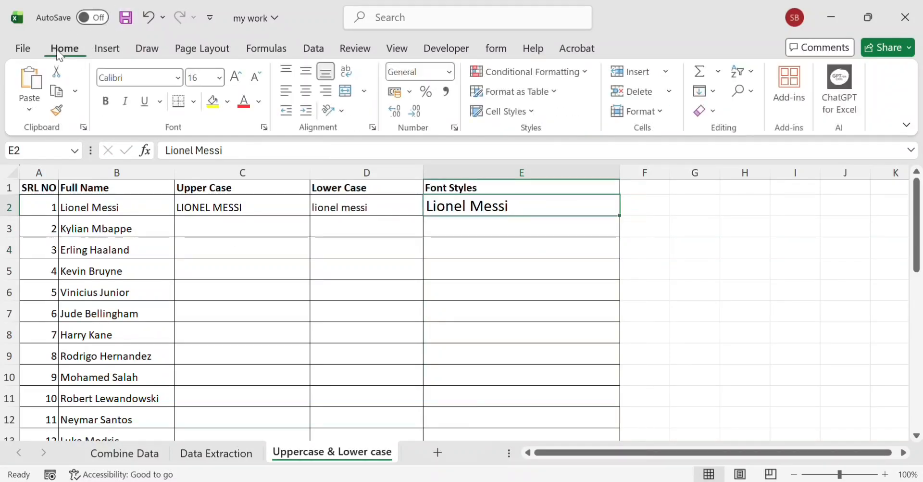
{"action": "left_click", "coordinate": [107, 101]}
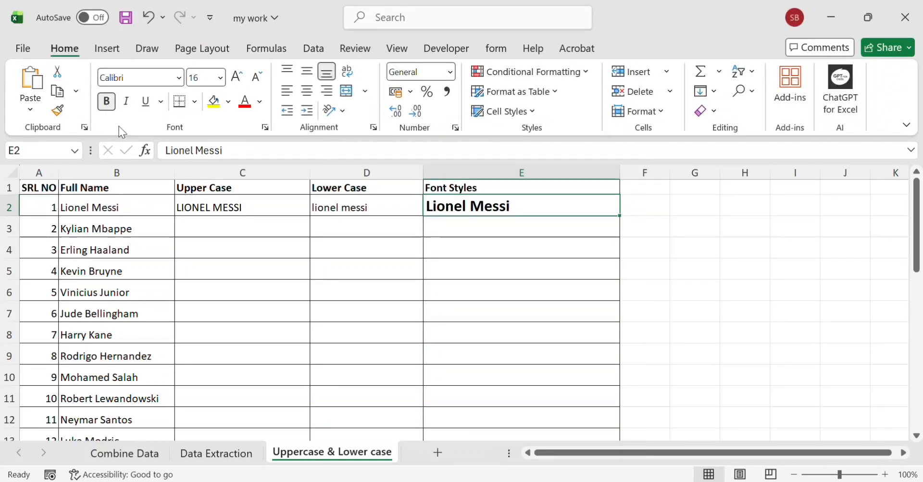
- Italicize the name in the Font Styles cell E2 and set its font color to the dark orange theme color
{"action": "left_click", "coordinate": [126, 102]}
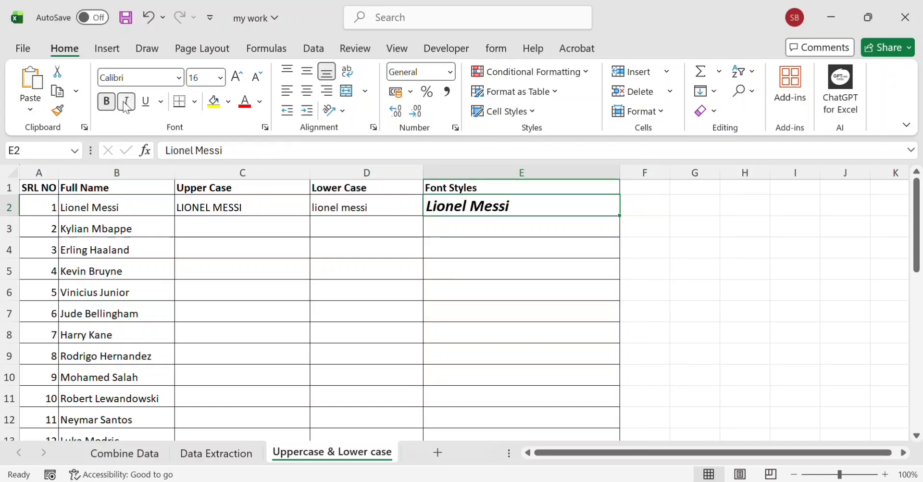
{"action": "left_click", "coordinate": [260, 101]}
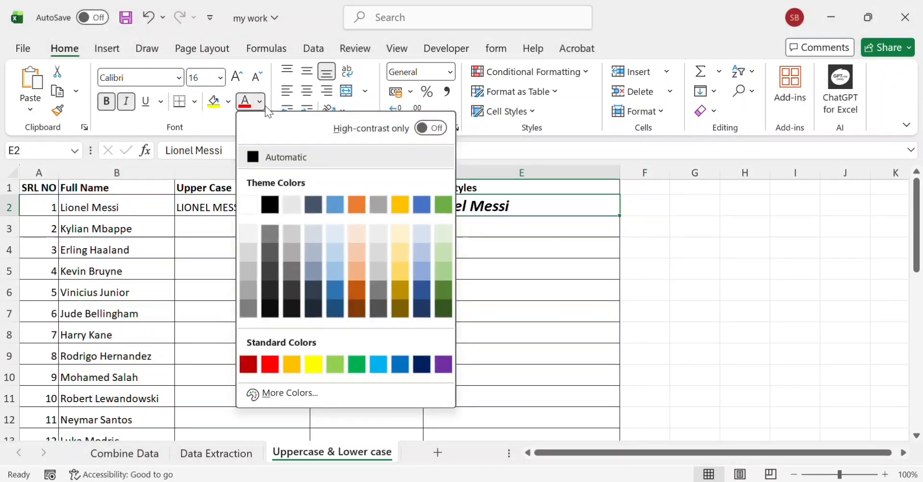
{"action": "left_click", "coordinate": [350, 284]}
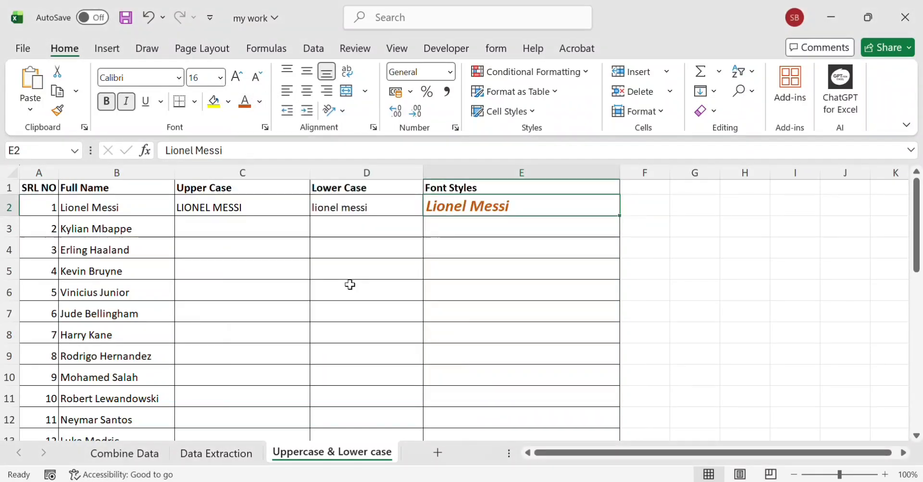
- Use Flash Fill from cell C3 to complete the Upper Case column, and check the filled names through row 31
{"action": "left_click", "coordinate": [217, 227]}
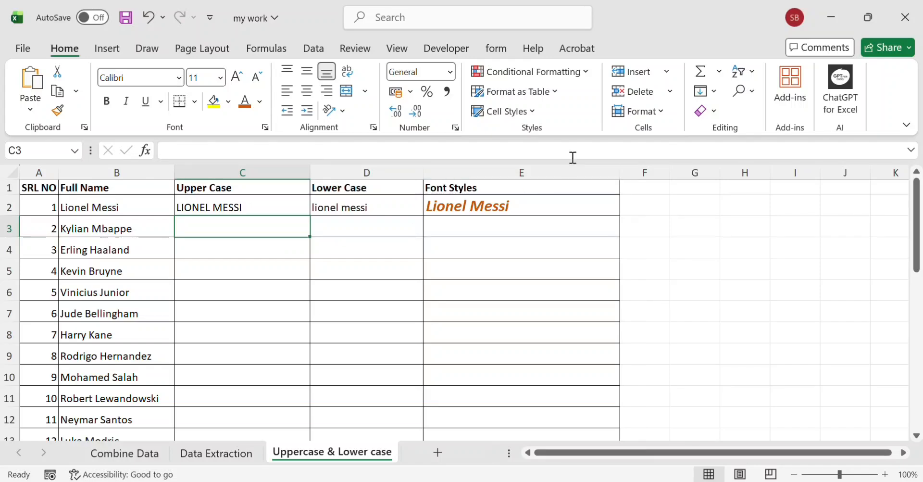
{"action": "left_click", "coordinate": [314, 48]}
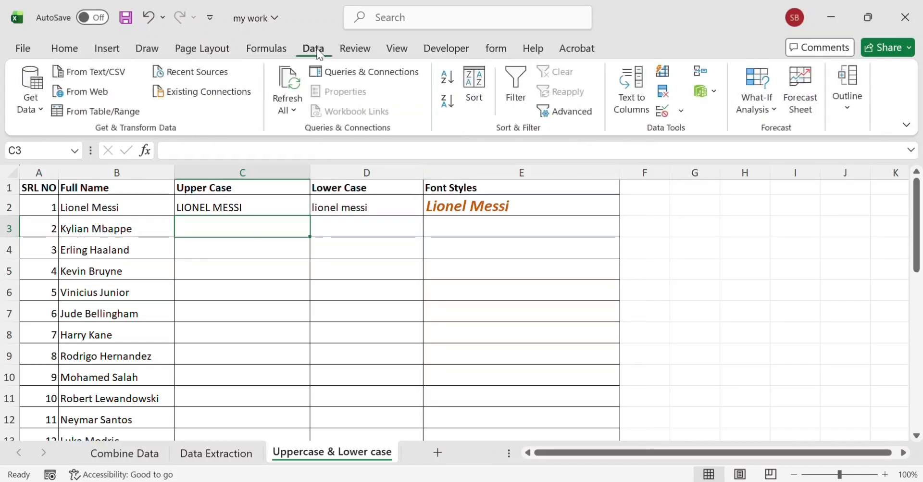
{"action": "left_click", "coordinate": [663, 73]}
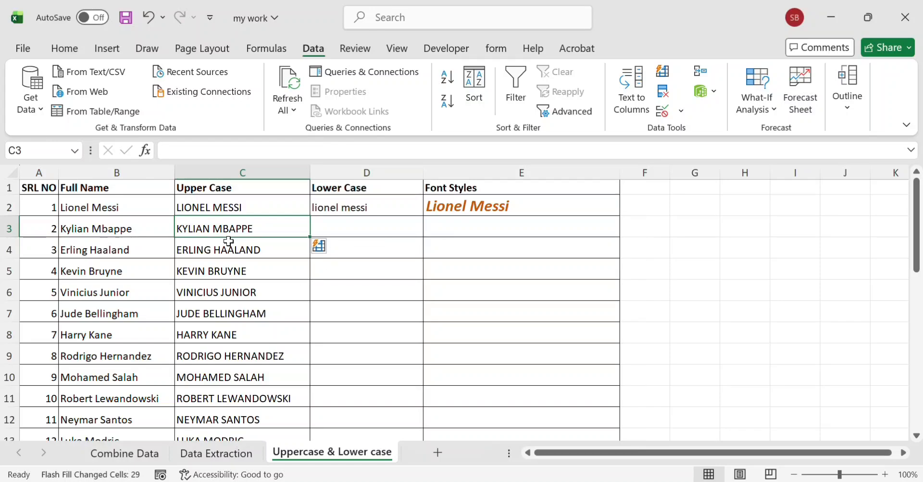
{"action": "scroll", "coordinate": [230, 235], "scroll_direction": "down", "scroll_amount": 4}
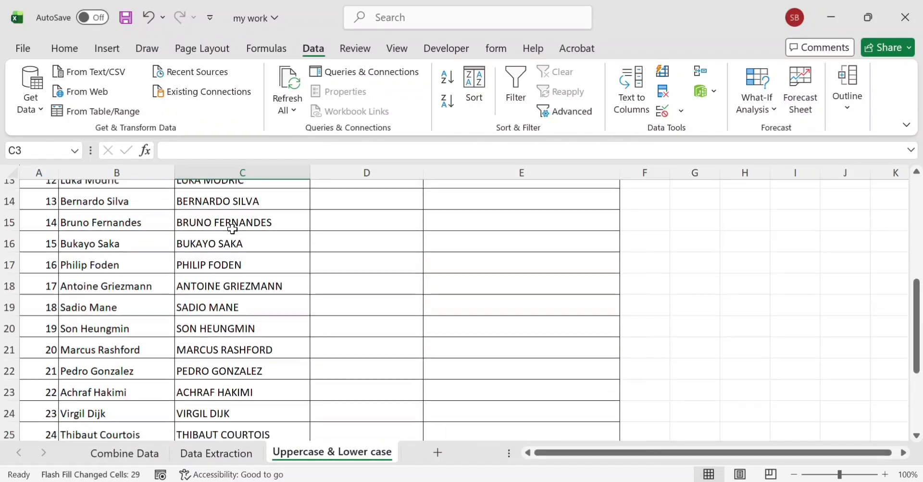
{"action": "scroll", "coordinate": [233, 229], "scroll_direction": "down", "scroll_amount": 4}
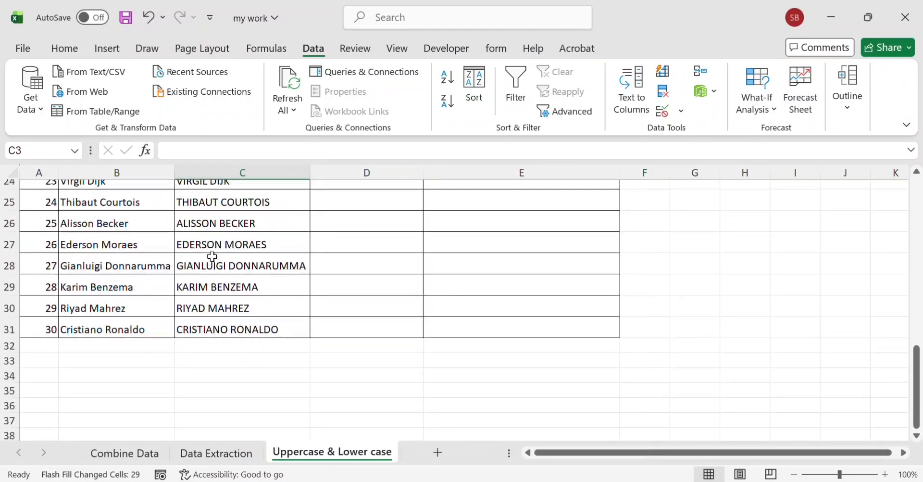
{"action": "scroll", "coordinate": [212, 256], "scroll_direction": "up", "scroll_amount": 8}
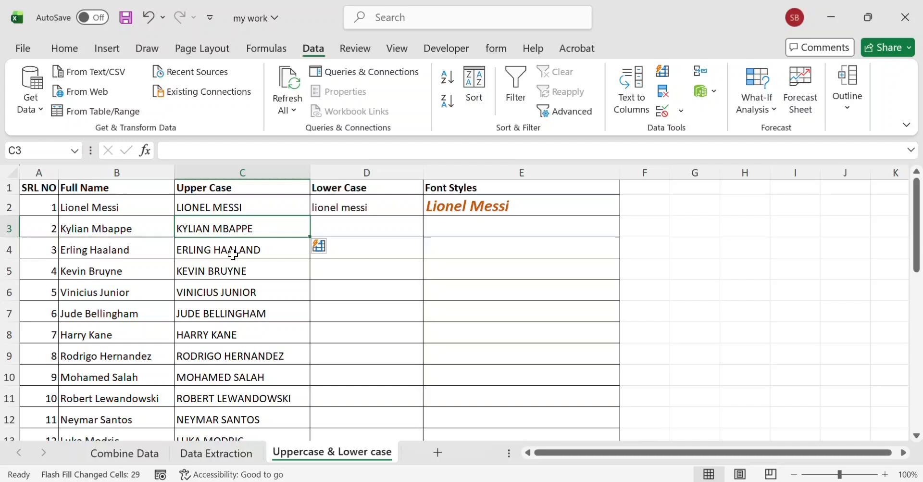
- Flash Fill the Lower Case column from D3 and the Font Styles column from E3, and check the filled rows
{"action": "left_click", "coordinate": [350, 231]}
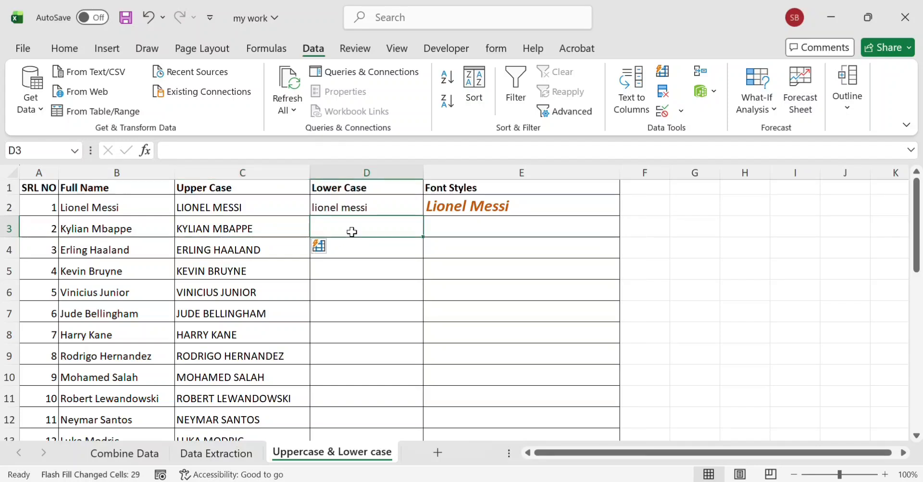
{"action": "left_click", "coordinate": [663, 71]}
{"action": "left_click", "coordinate": [476, 220]}
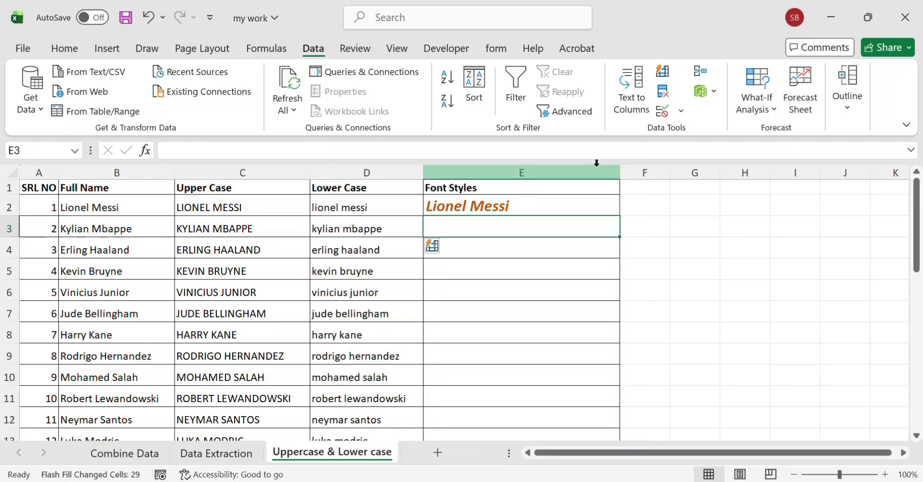
{"action": "left_click", "coordinate": [662, 72]}
{"action": "scroll", "coordinate": [406, 332], "scroll_direction": "down", "scroll_amount": 4}
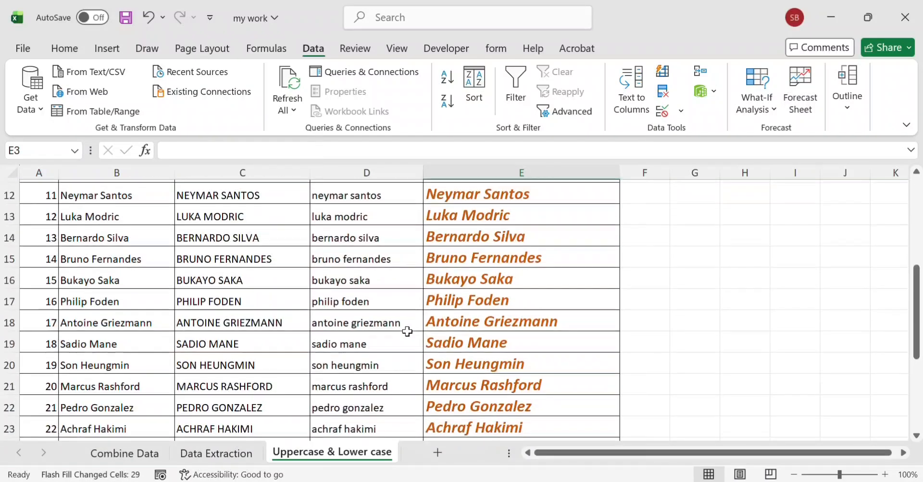
{"action": "scroll", "coordinate": [407, 331], "scroll_direction": "down", "scroll_amount": 3}
{"action": "scroll", "coordinate": [407, 317], "scroll_direction": "up", "scroll_amount": 4}
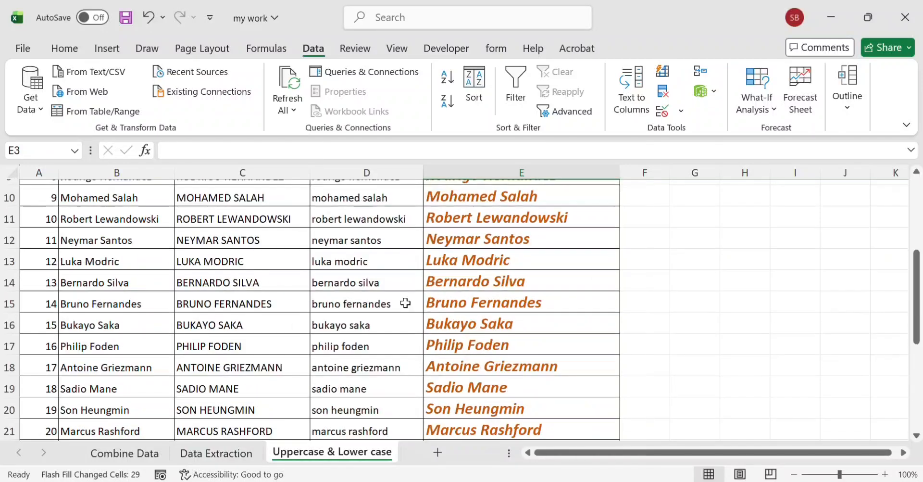
{"action": "scroll", "coordinate": [406, 303], "scroll_direction": "up", "scroll_amount": 3}
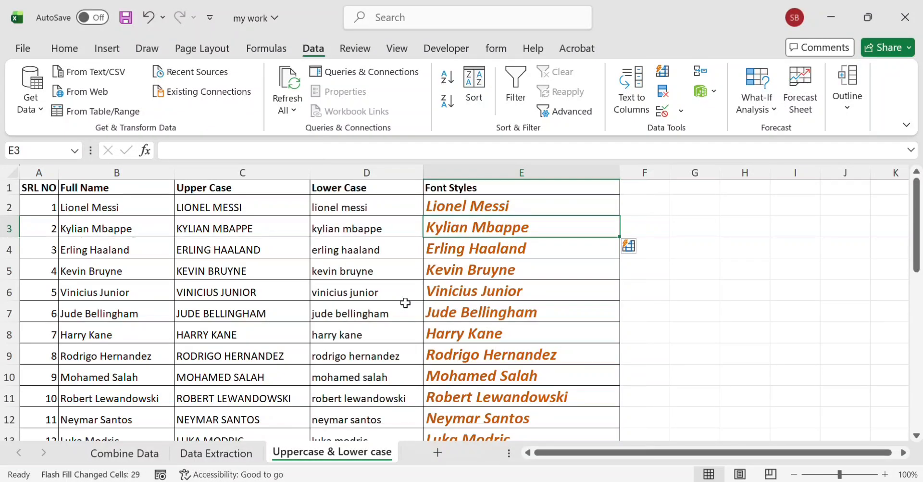